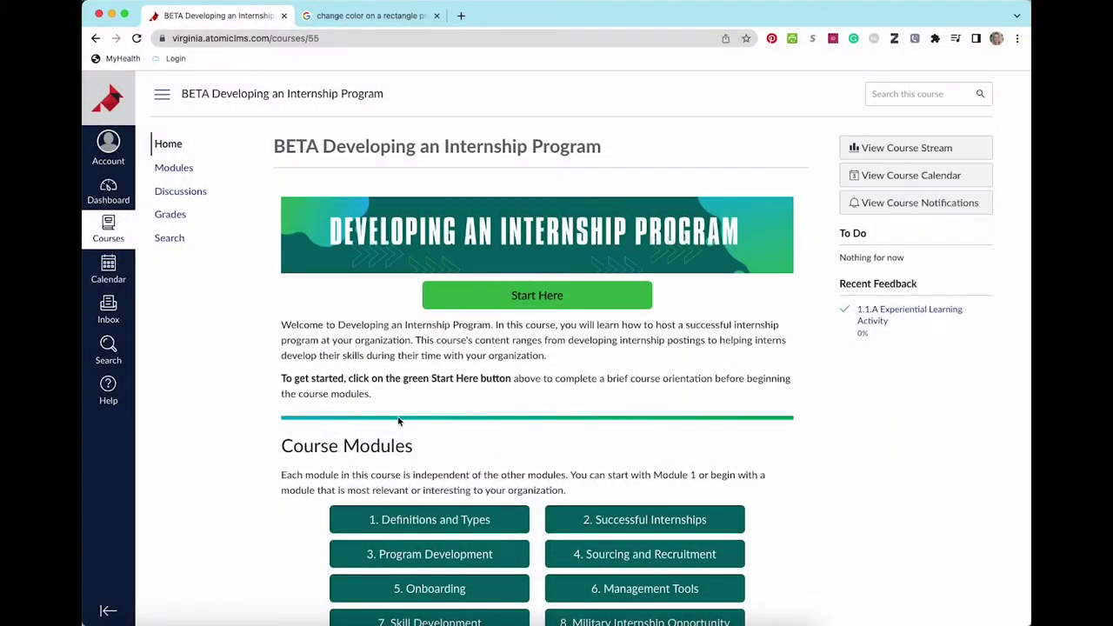
# Step: Open '1. Definitions and Types', read through the page, and view the Lesson 2 and Lesson 3 objectives
pyautogui.click(437, 523)
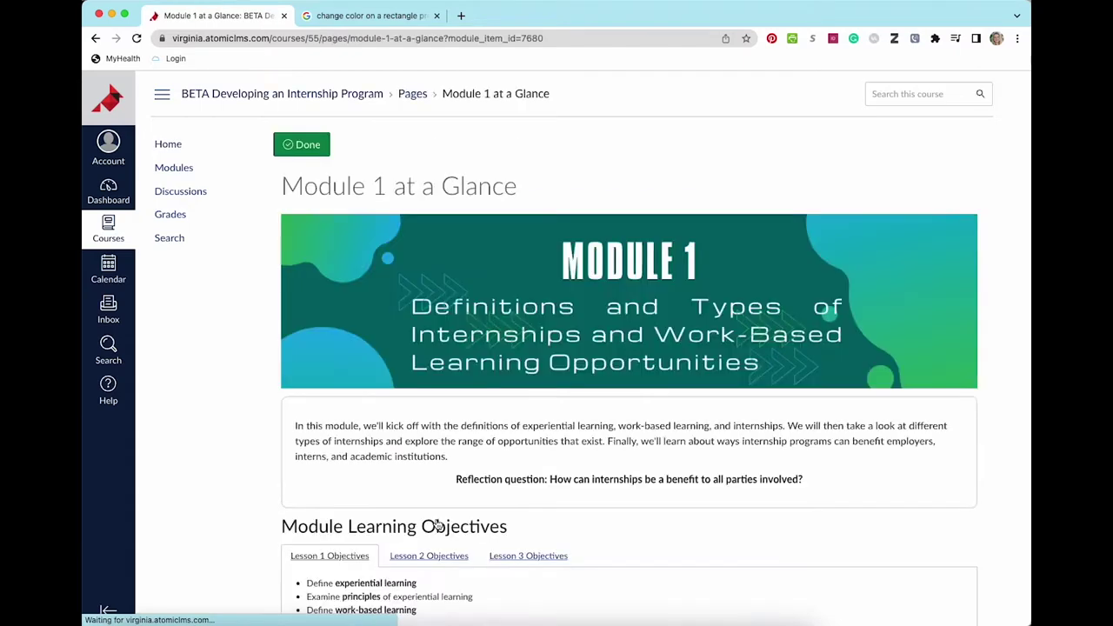
pyautogui.scroll(-5, 733, 392)
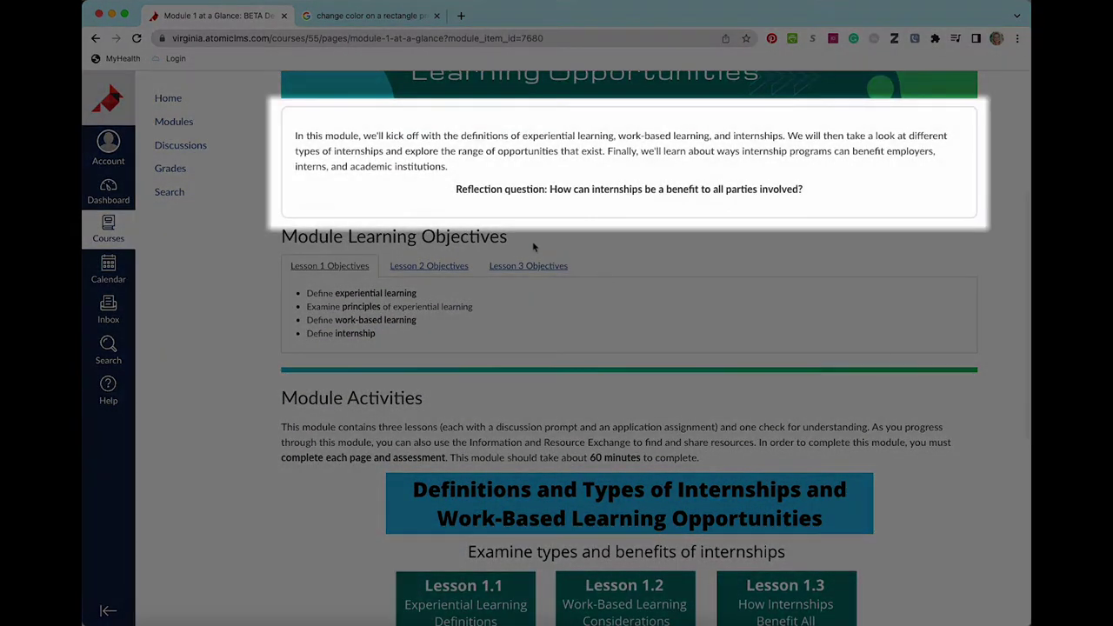
pyautogui.scroll(-3, 533, 247)
pyautogui.scroll(-1, 533, 247)
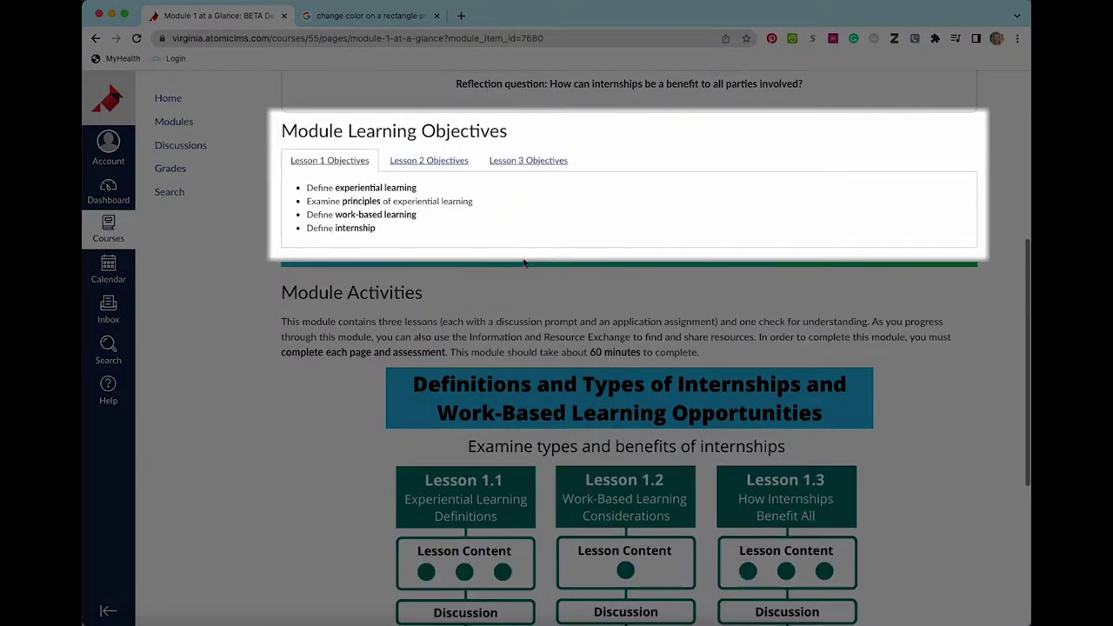
pyautogui.scroll(-3, 255, 377)
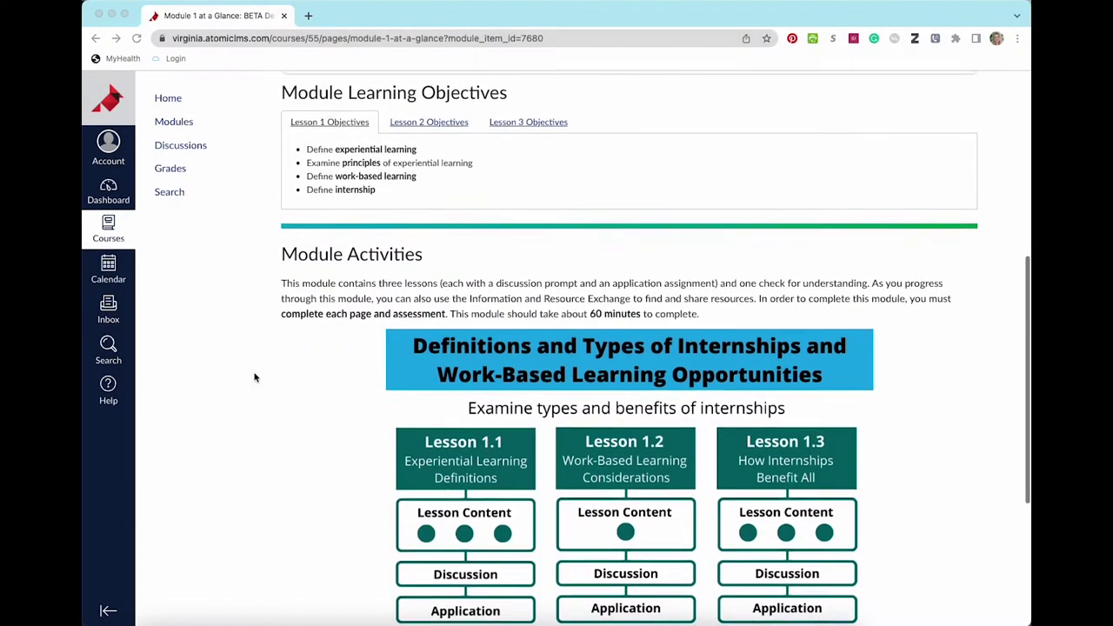
pyautogui.scroll(-3, 255, 377)
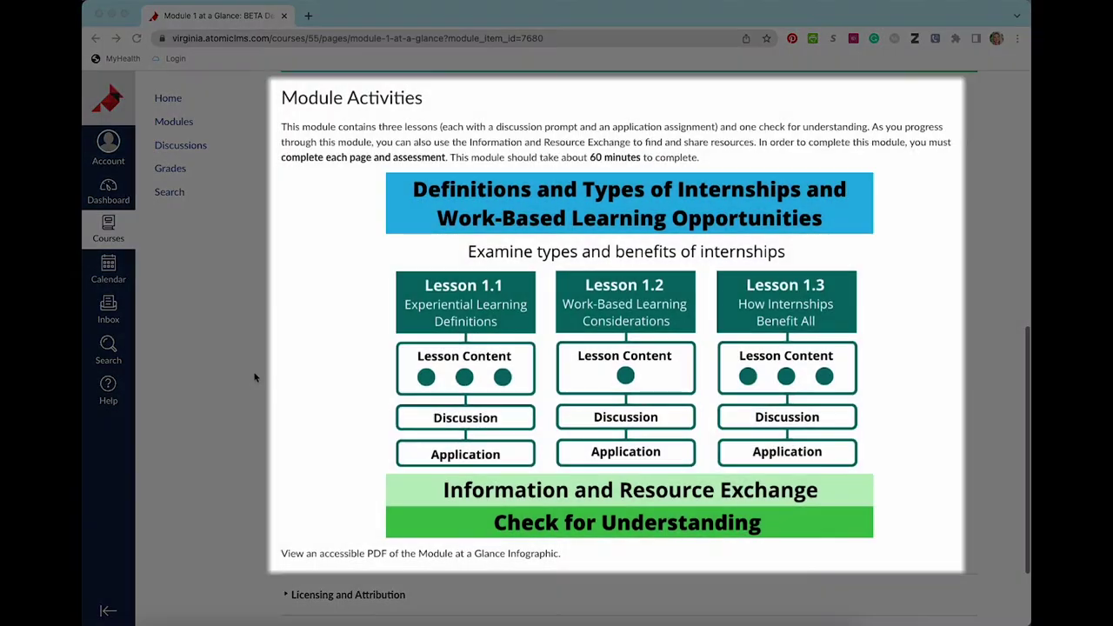
pyautogui.scroll(3, 254, 378)
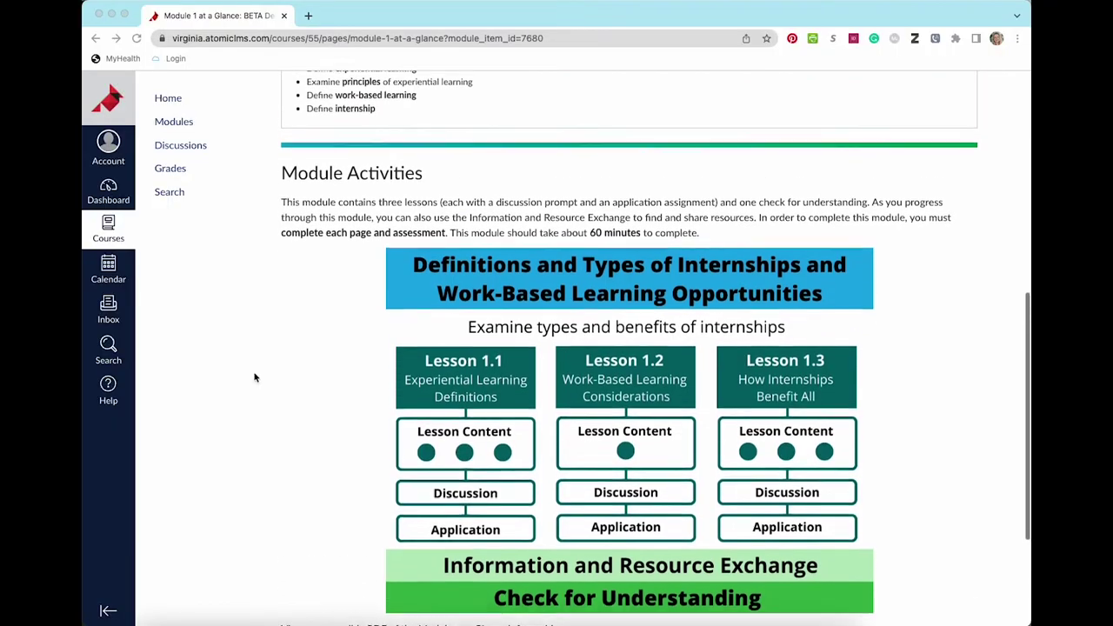
pyautogui.scroll(3, 254, 377)
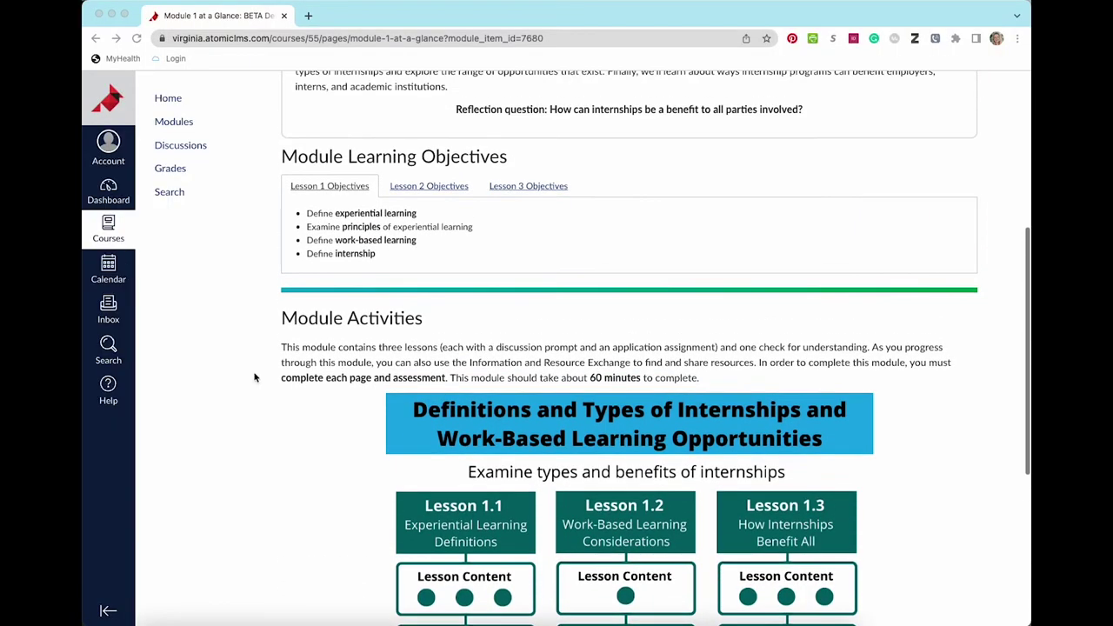
pyautogui.click(421, 186)
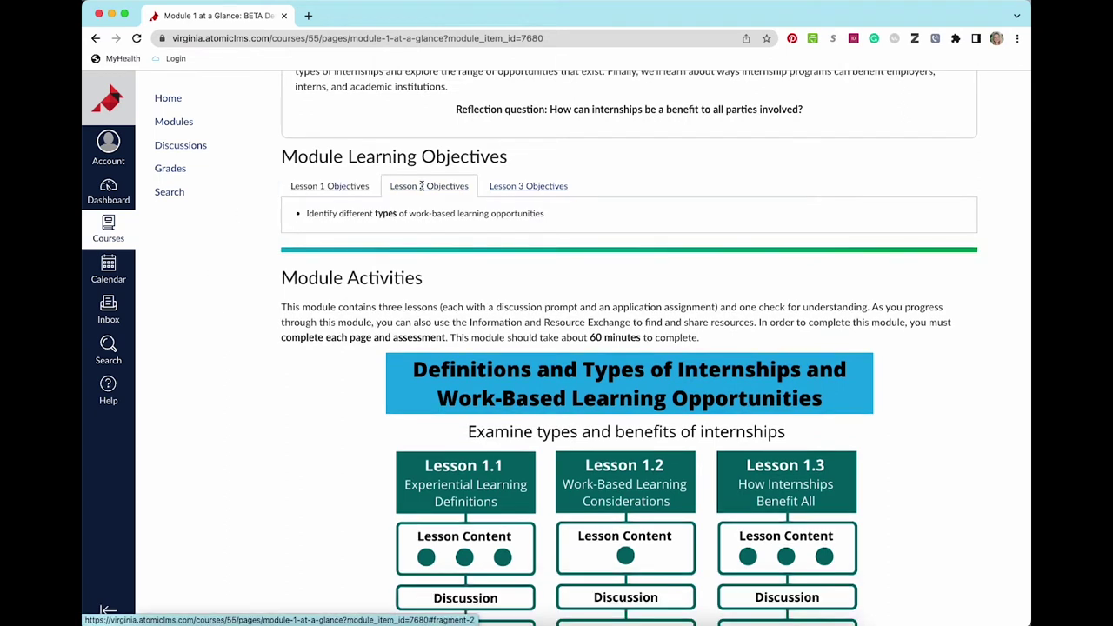
pyautogui.click(521, 185)
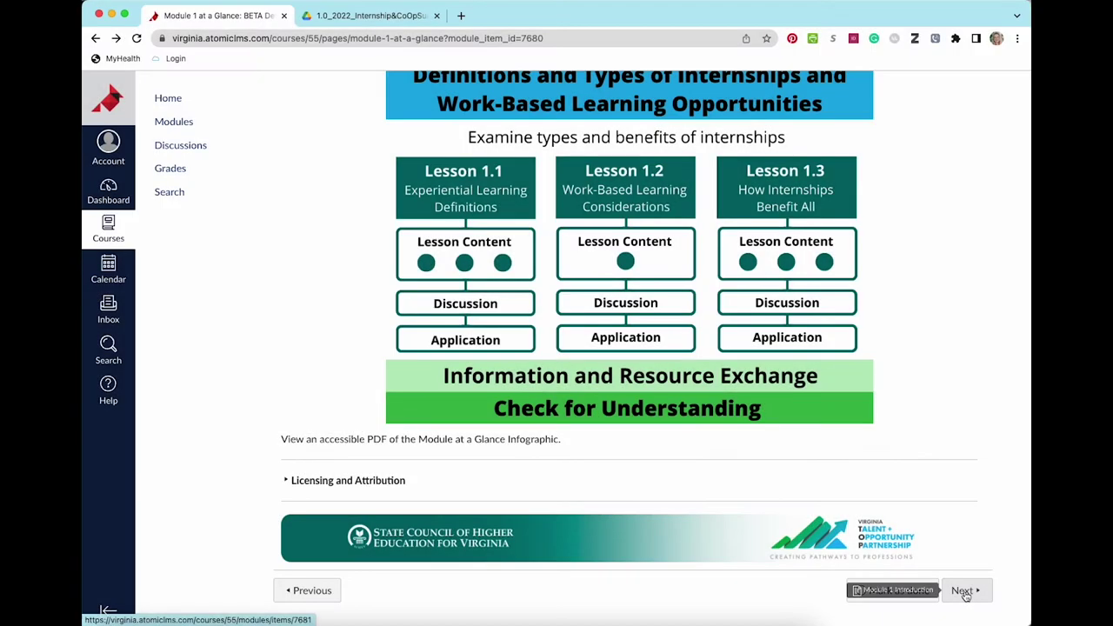
# Step: Mark Module 1 at a Glance as done to clear the prerequisite, then continue to Module 1 Introduction
pyautogui.click(964, 593)
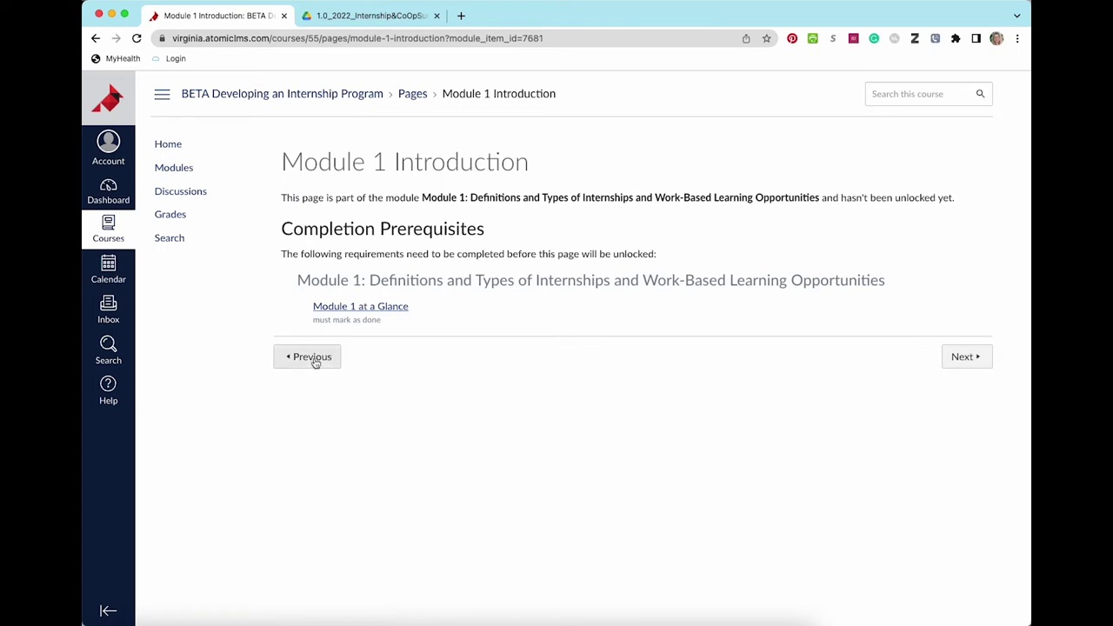
pyautogui.click(314, 362)
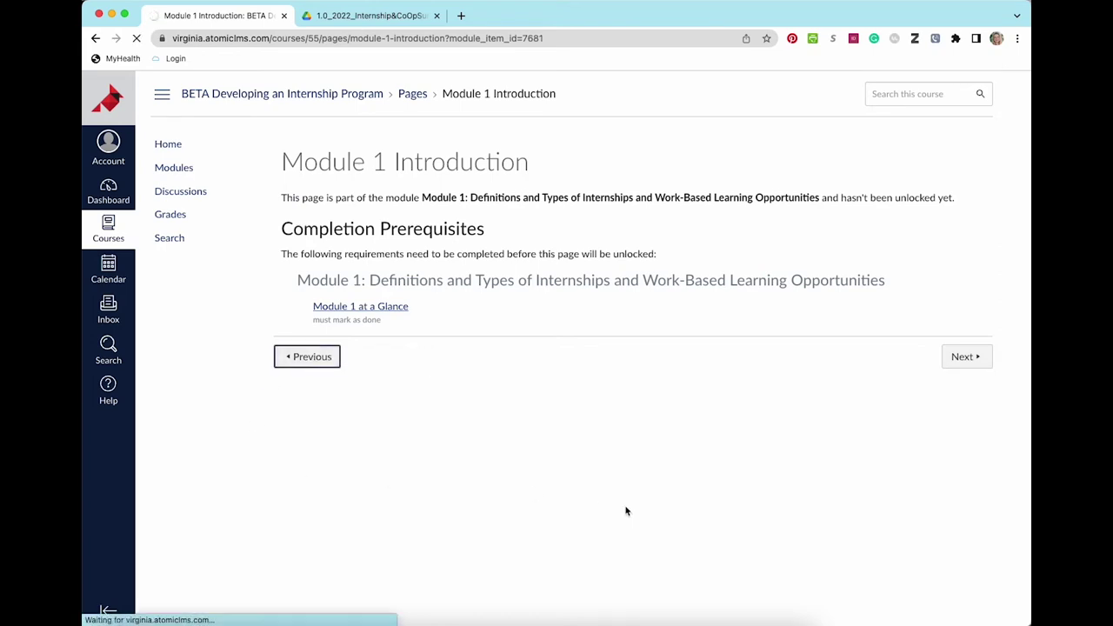
pyautogui.scroll(-10, 651, 488)
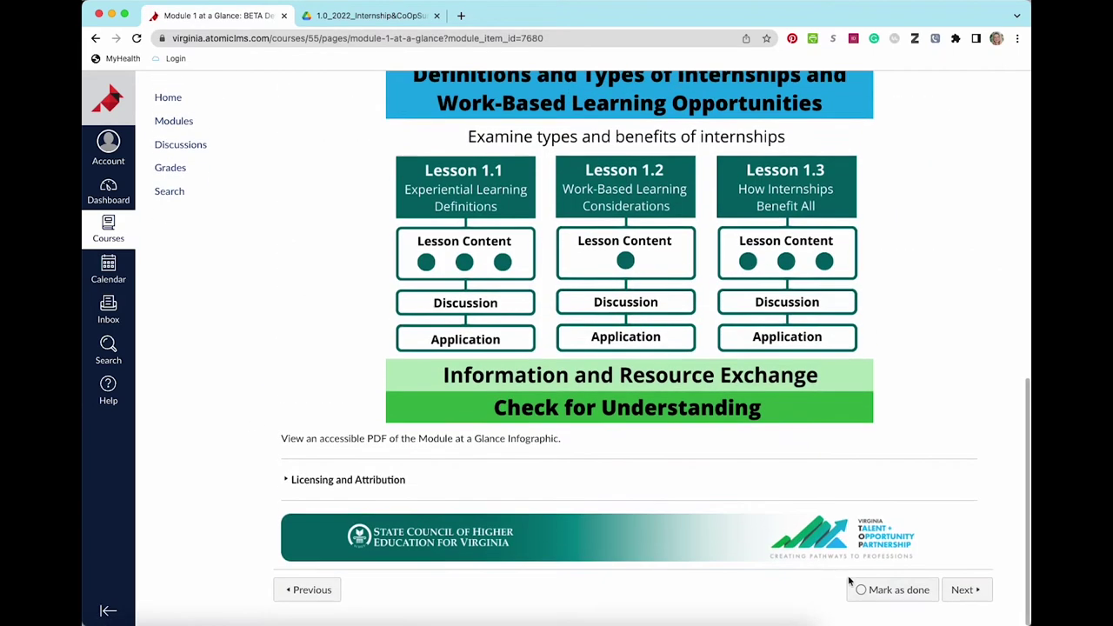
pyautogui.click(899, 591)
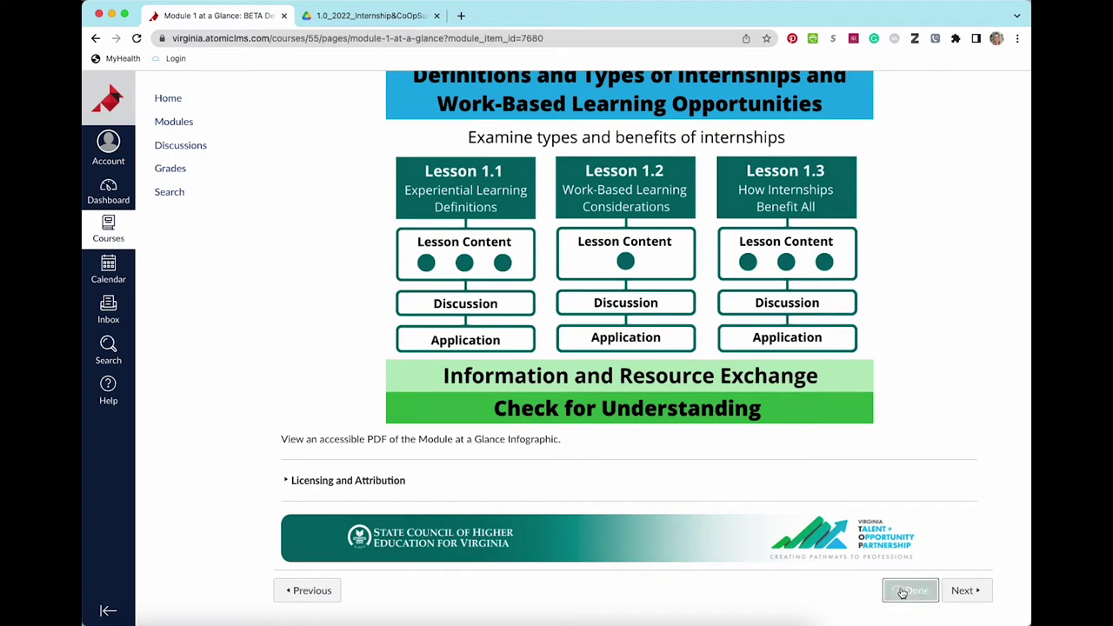
pyautogui.click(972, 591)
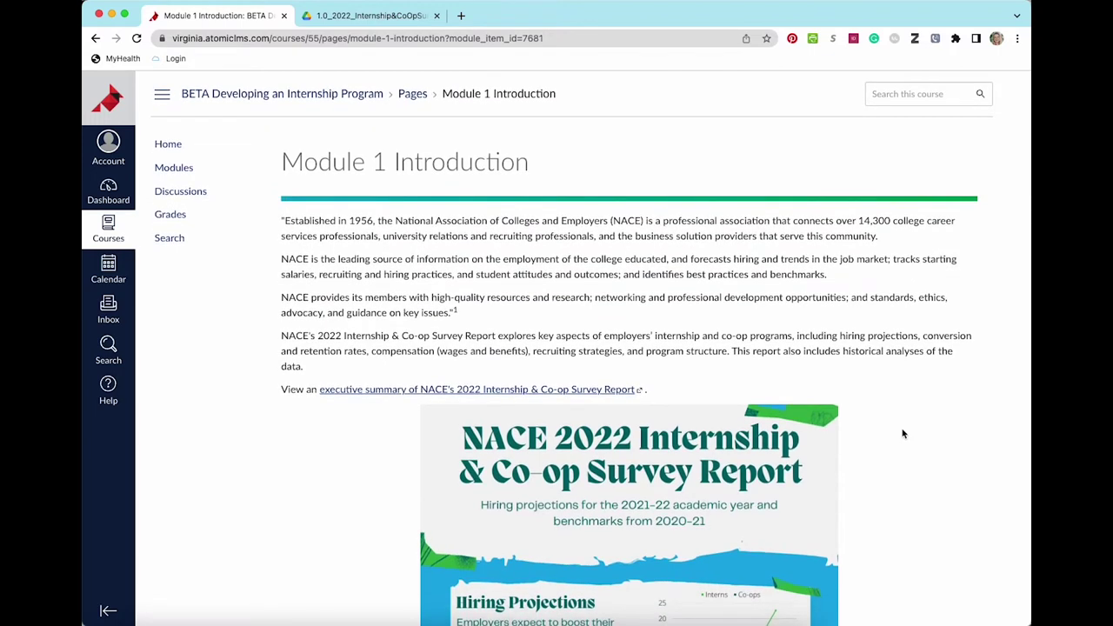
# Step: Start the 1.0 Module 1 Introduction Activity and finish it, submitting Attempt 3 at 0%
pyautogui.scroll(-10, 903, 434)
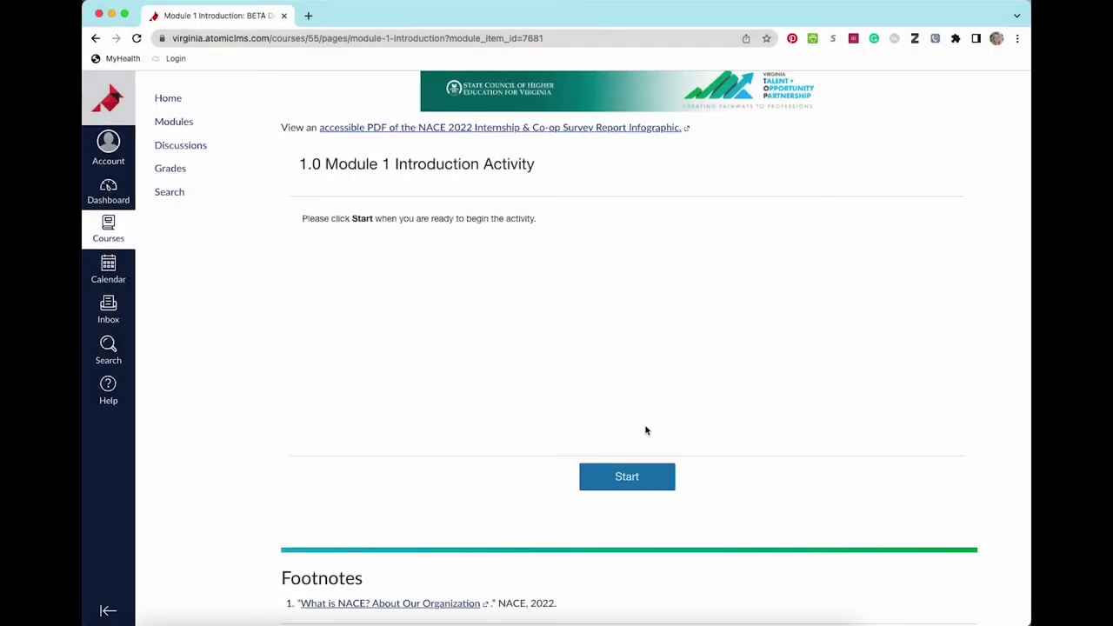
pyautogui.click(631, 477)
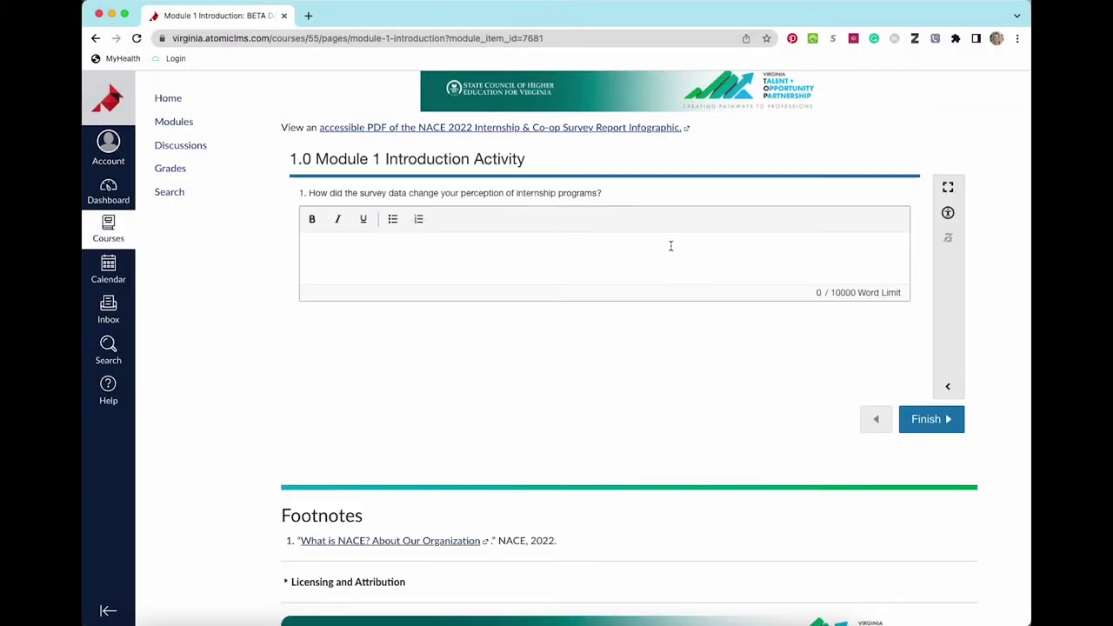
pyautogui.click(670, 246)
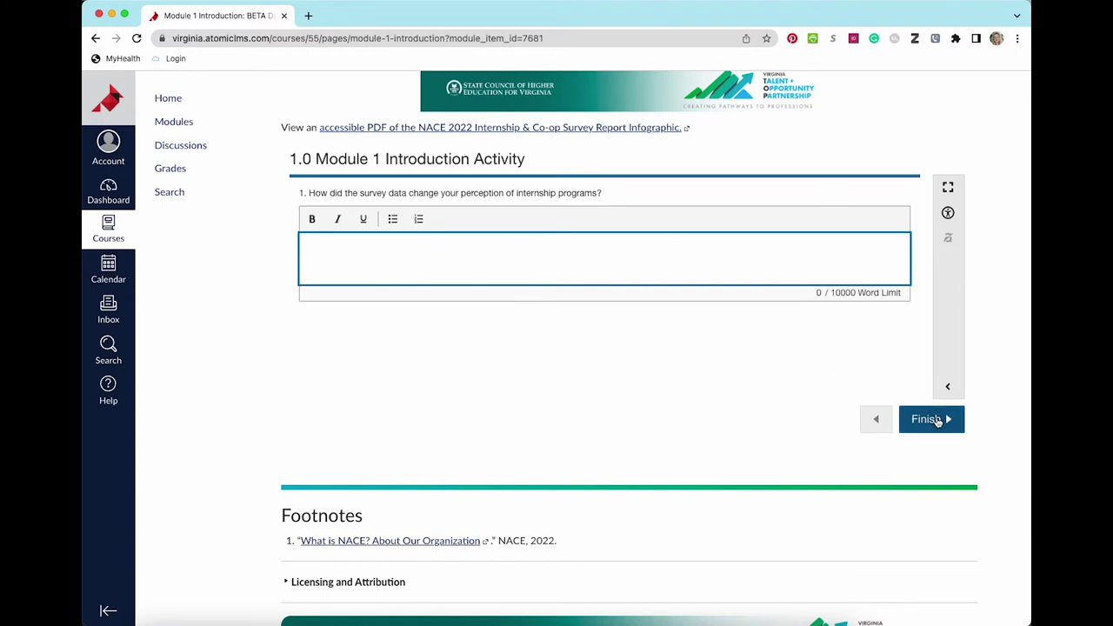
pyautogui.click(928, 419)
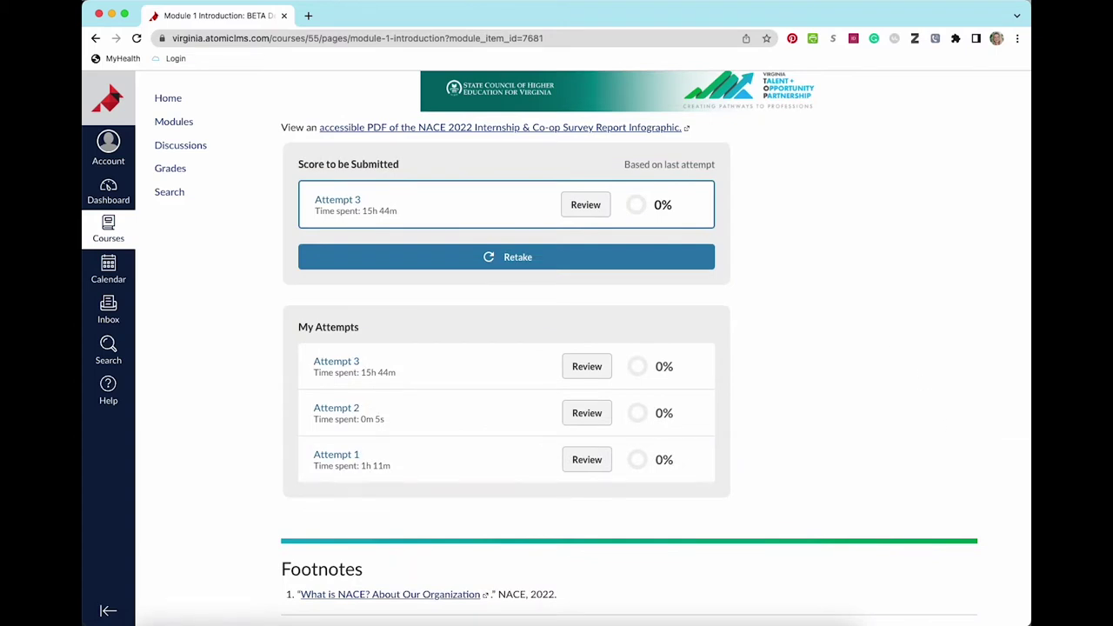
pyautogui.scroll(-3, 905, 479)
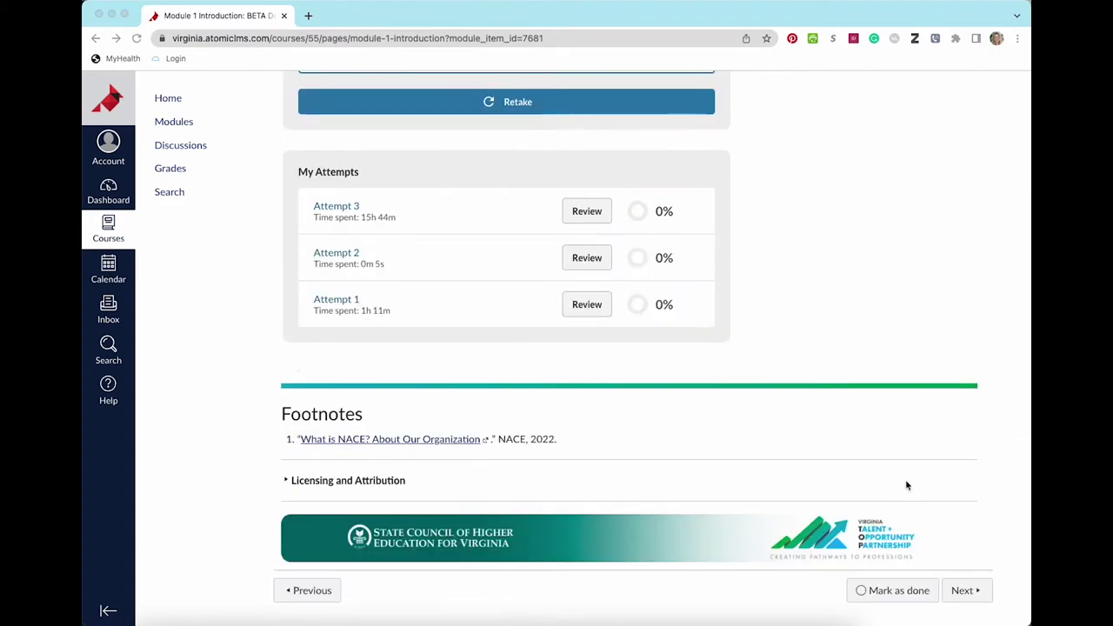
# Step: Mark Module 1 Introduction done, then scroll 1.1 Experiential Learning Definitions down to its Lesson Content sections
pyautogui.click(901, 591)
pyautogui.click(963, 591)
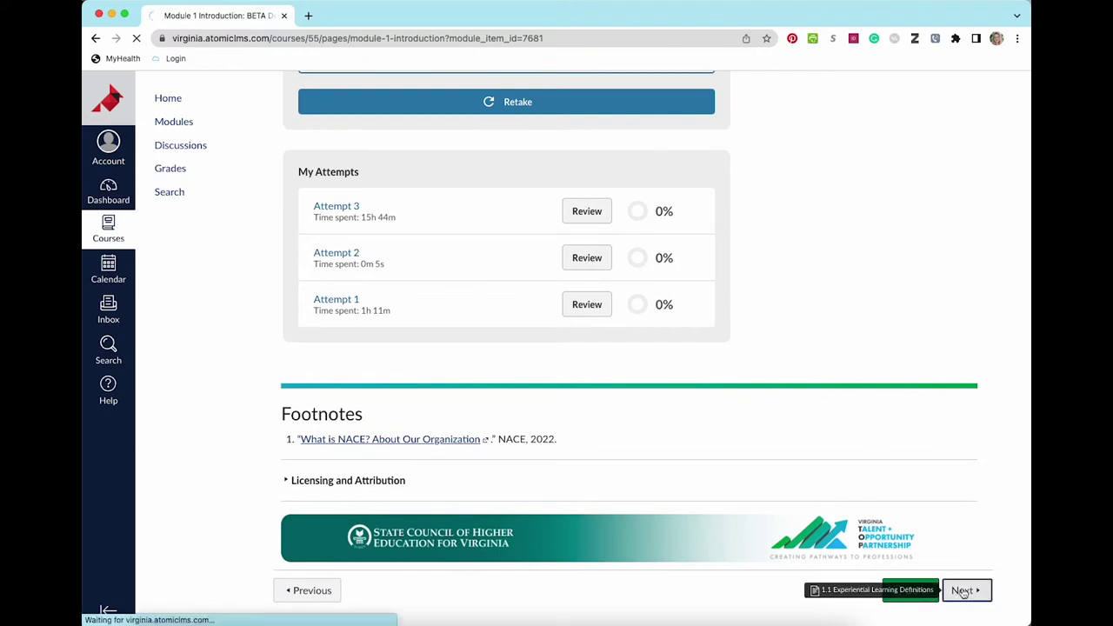
pyautogui.scroll(-1, 883, 293)
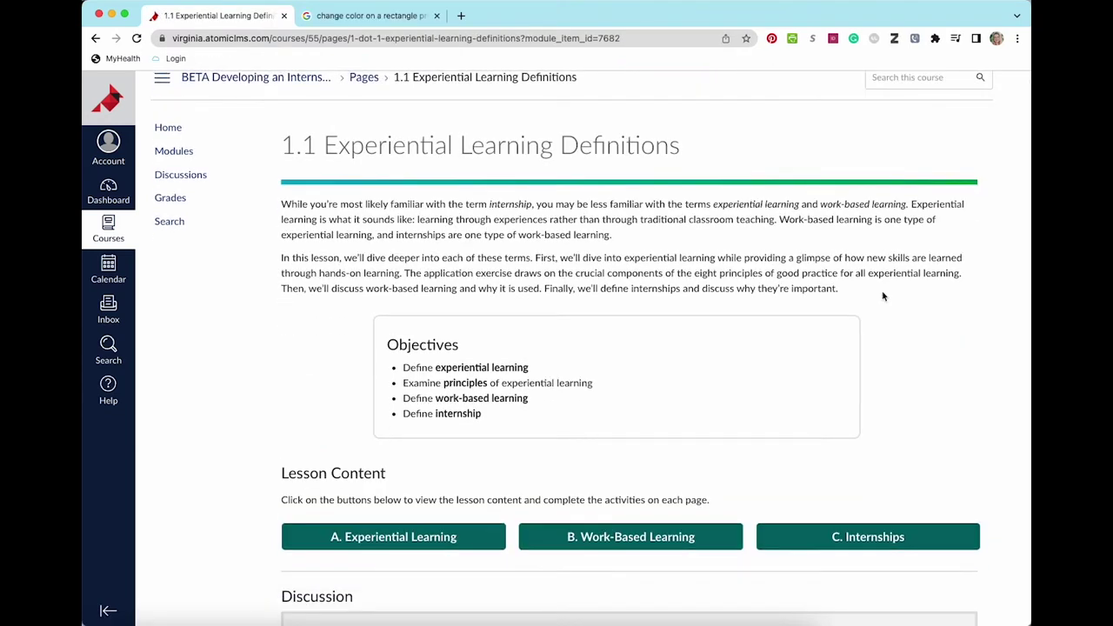
pyautogui.scroll(-4, 883, 297)
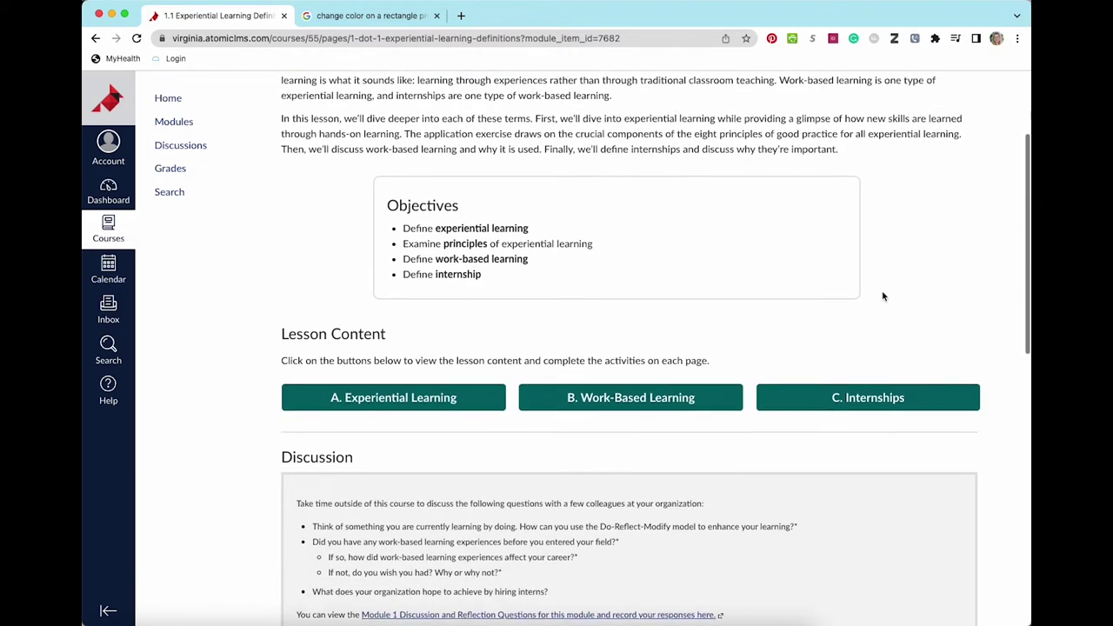
pyautogui.scroll(-3, 883, 297)
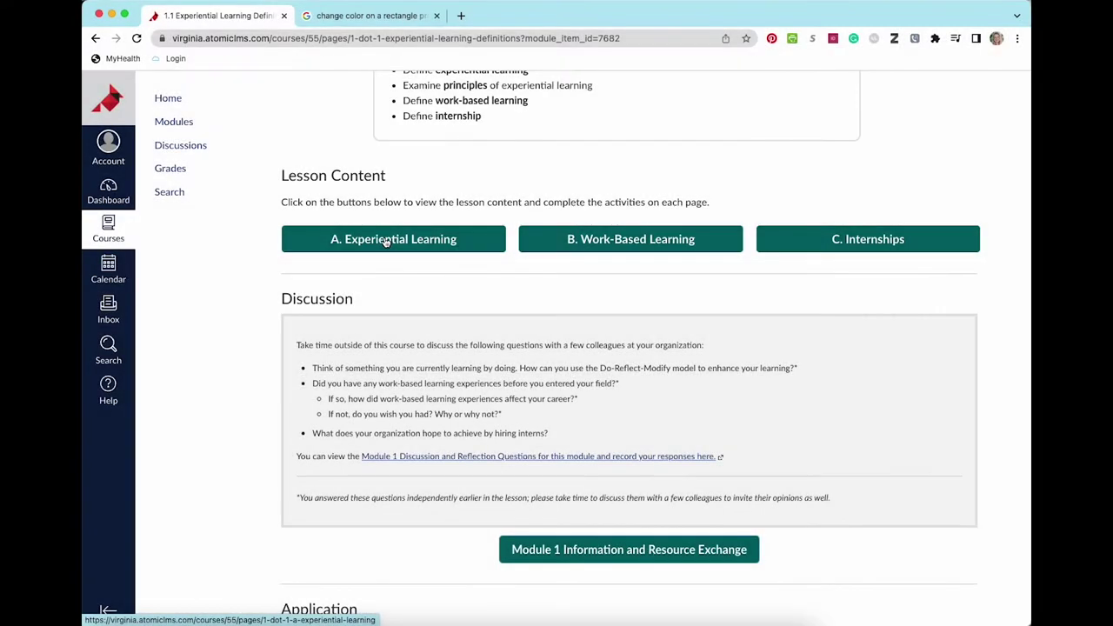
# Step: Play the critical-thinking scenario extension video and continue watching it on YouTube
pyautogui.click(386, 240)
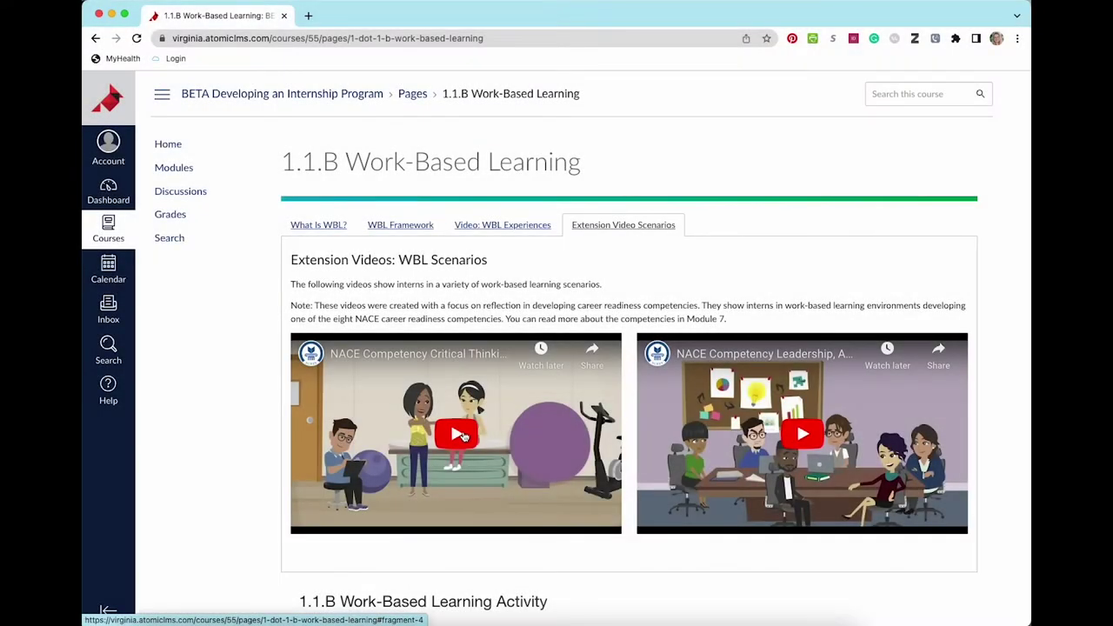
pyautogui.click(463, 435)
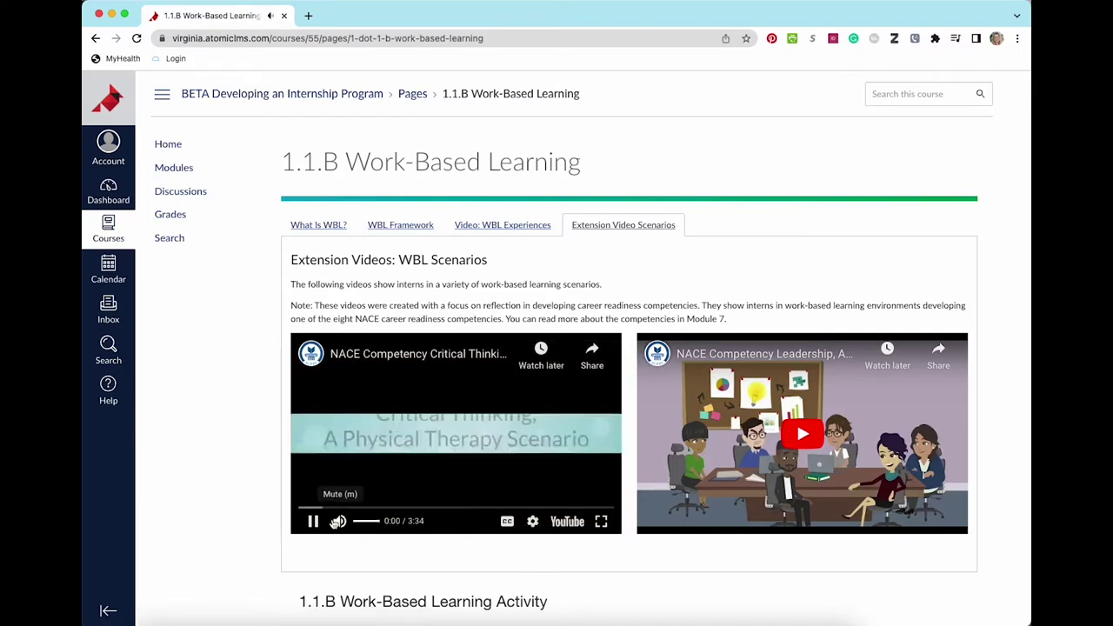
pyautogui.click(566, 521)
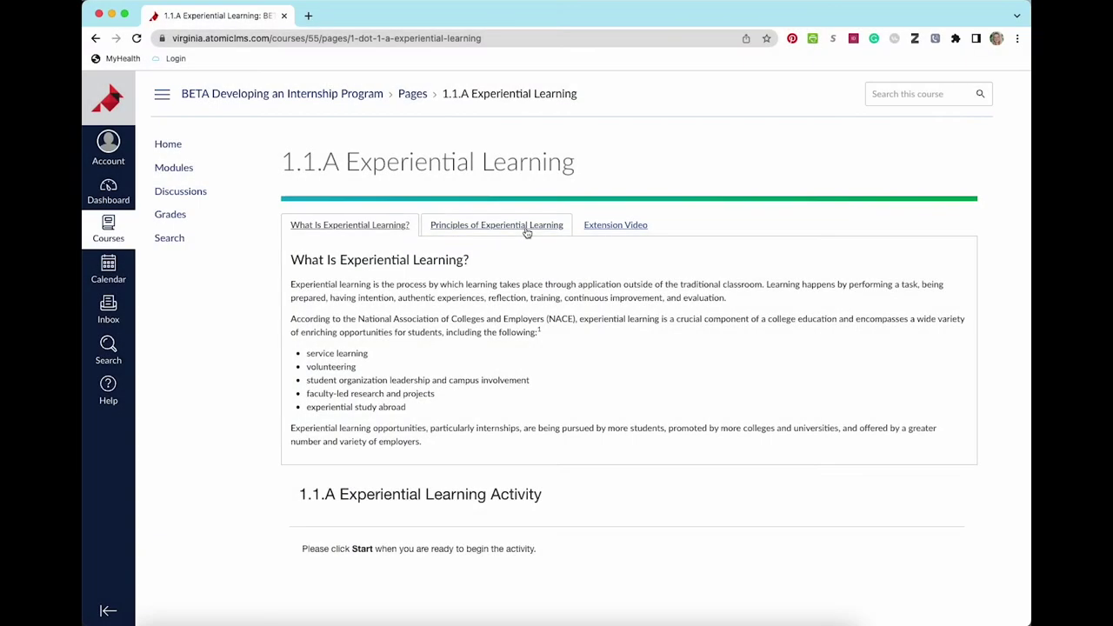
# Step: On 1.1.A Experiential Learning, view the Principles and Extension Video sections, then reach the activity
pyautogui.click(519, 226)
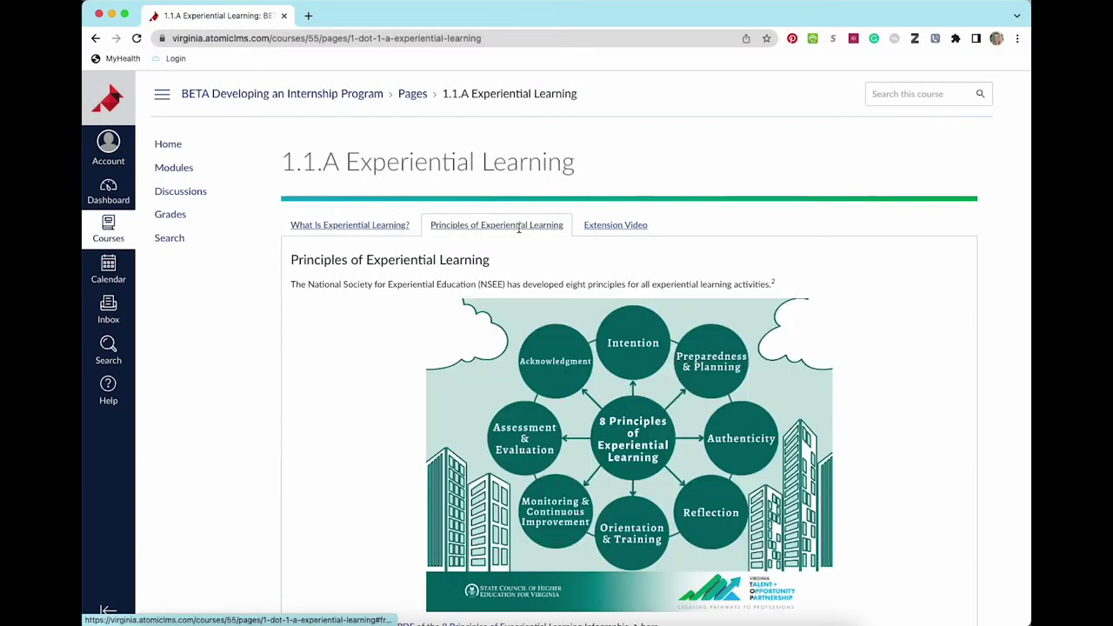
pyautogui.click(609, 227)
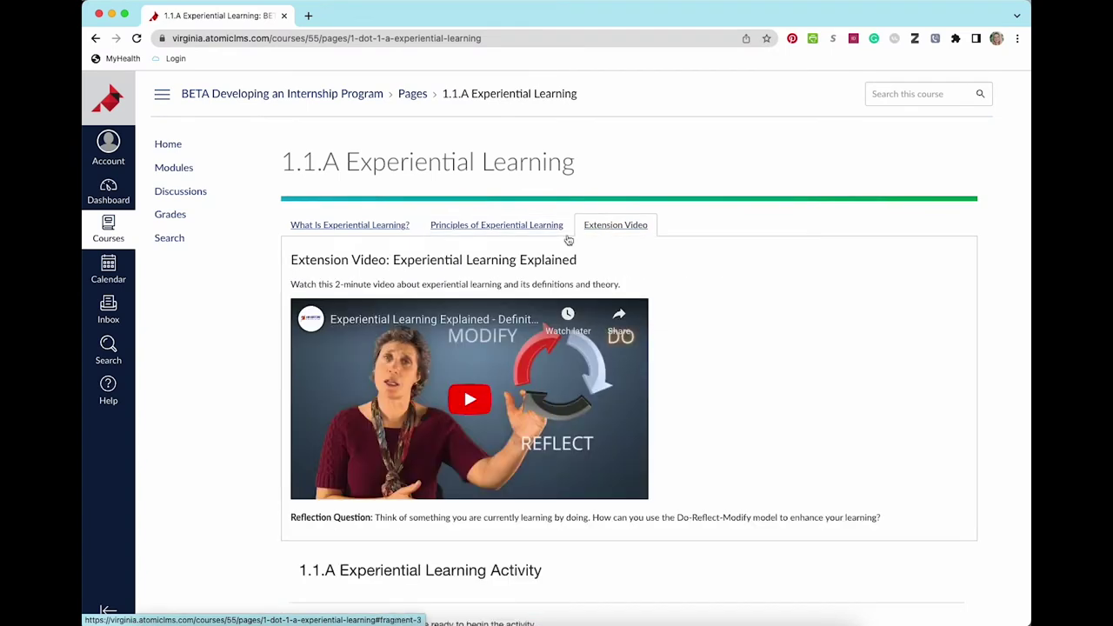
pyautogui.scroll(-5, 395, 259)
pyautogui.scroll(-2, 394, 259)
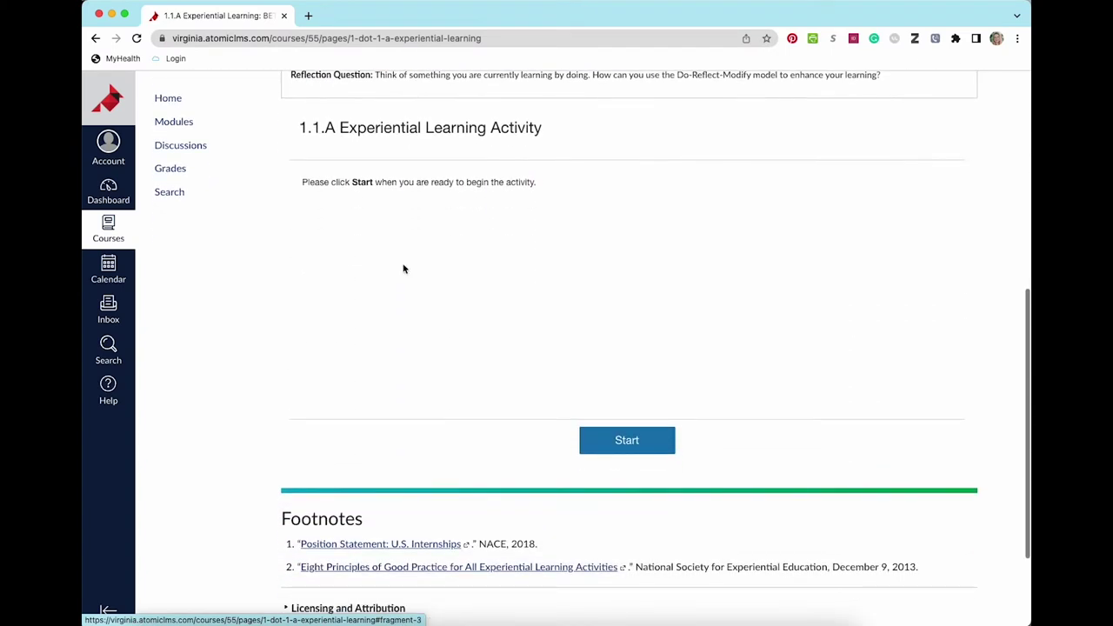
# Step: Answer the Experiential Learning Activity with Acknowledgment, using the hint and answer check, and submit it
pyautogui.click(629, 441)
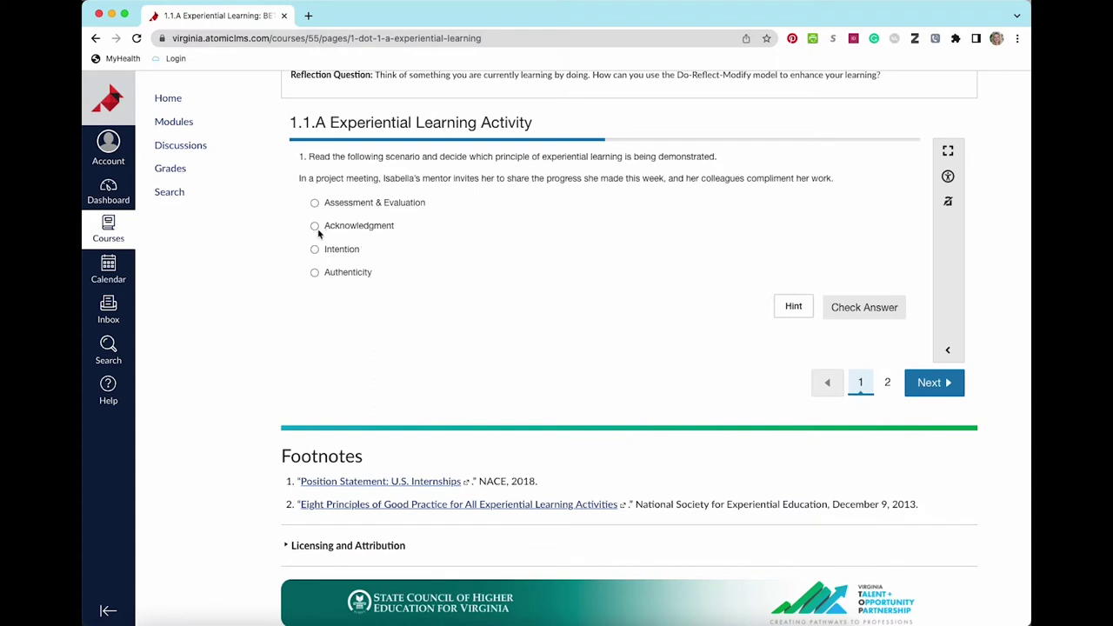
pyautogui.click(793, 306)
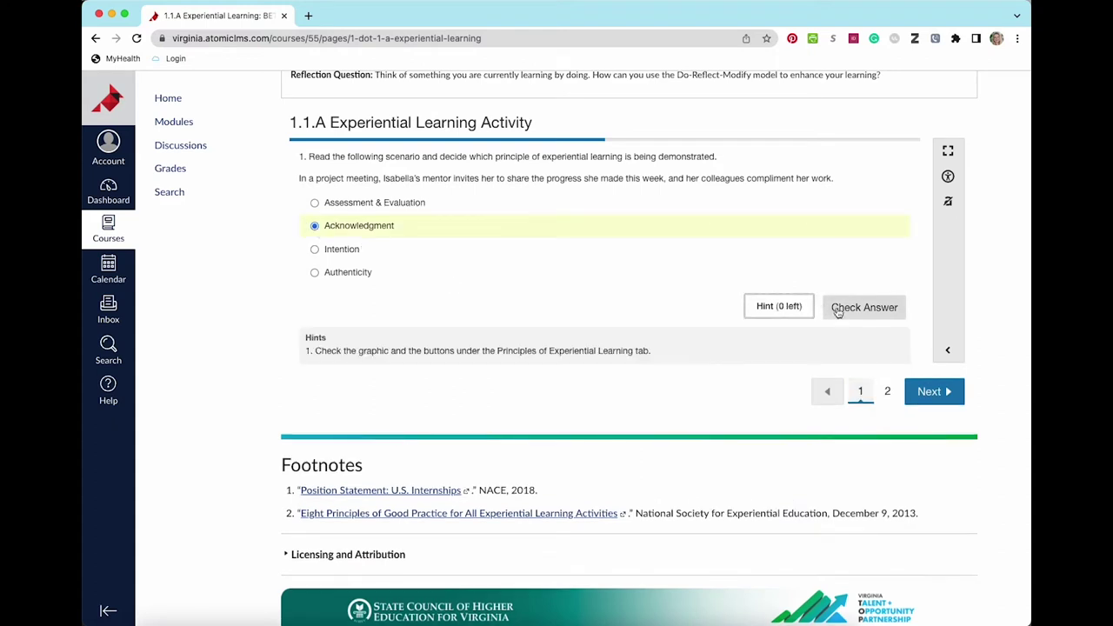
pyautogui.click(840, 308)
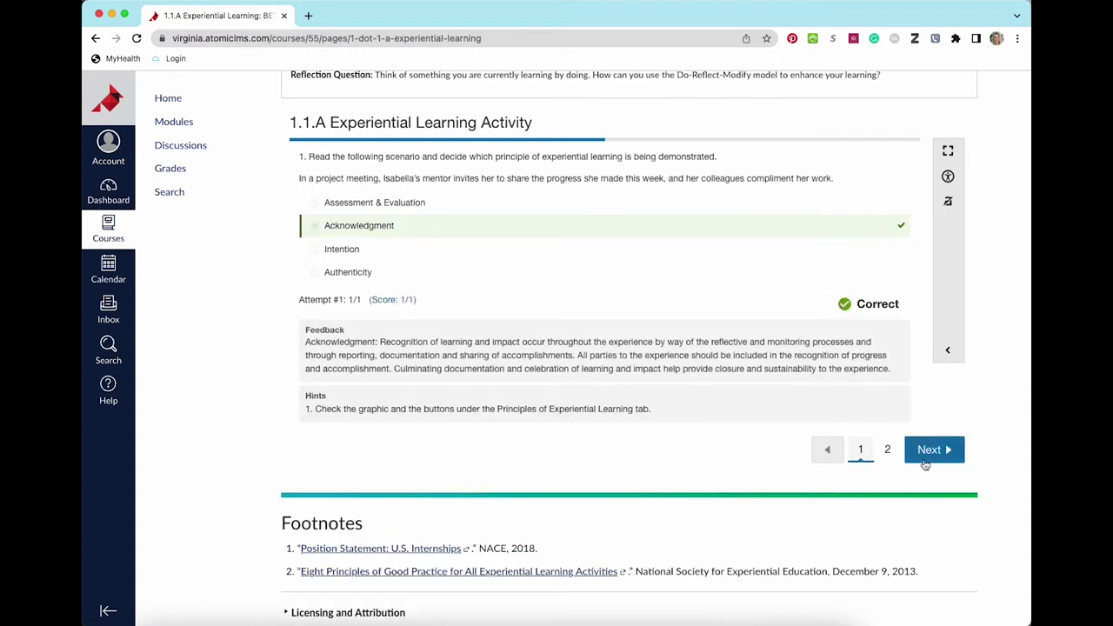
pyautogui.click(925, 461)
pyautogui.click(922, 392)
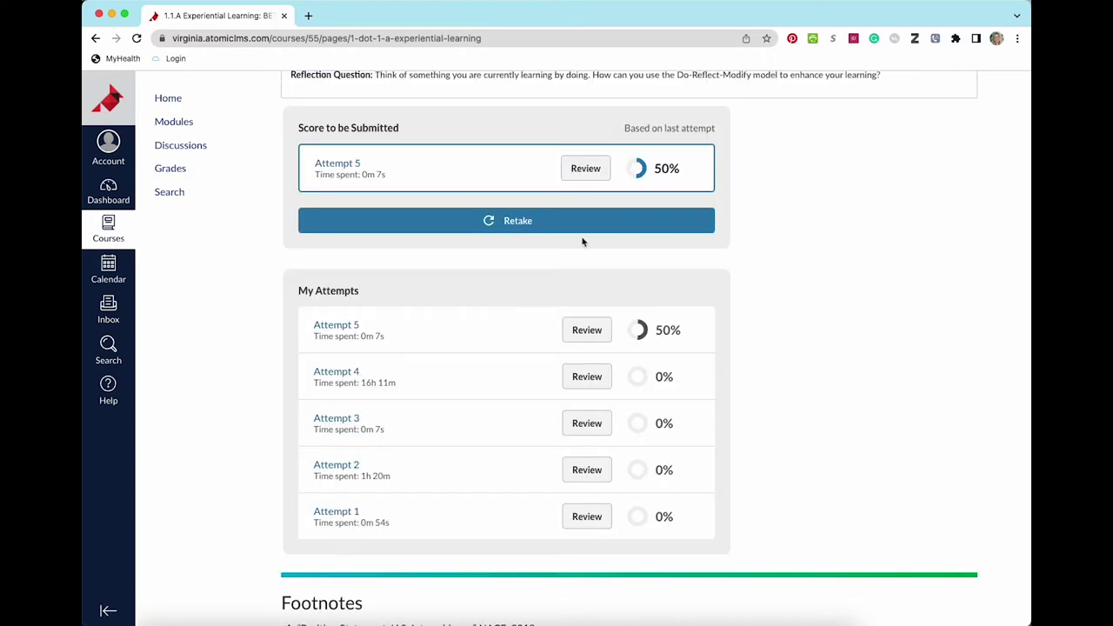
# Step: Review attempt 5 at 50%, then go back to the 1.1 lesson
pyautogui.click(587, 176)
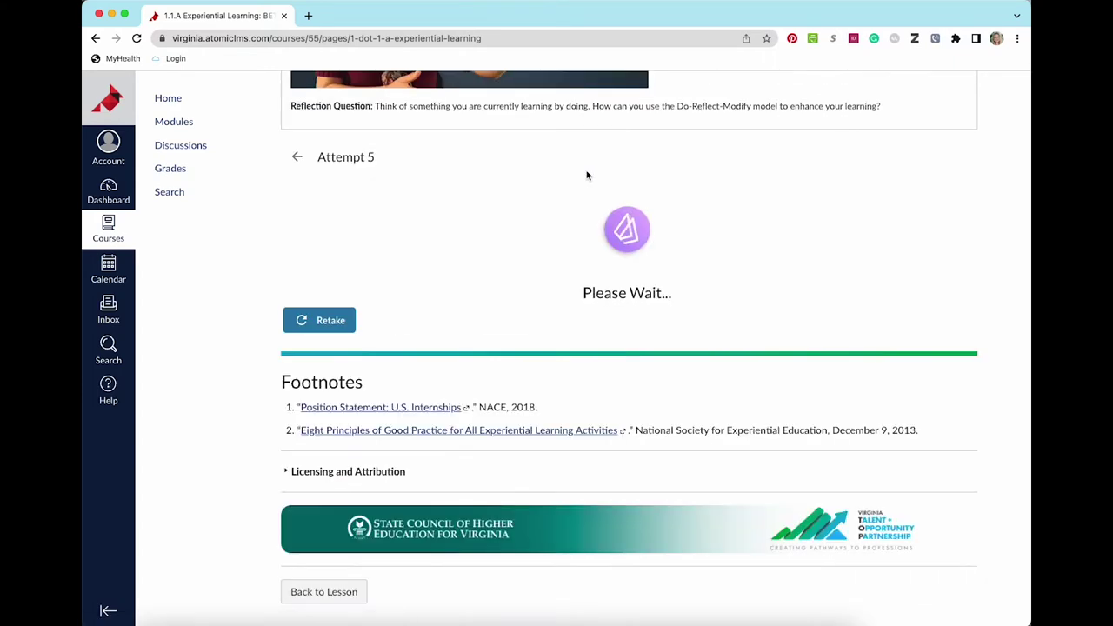
pyautogui.scroll(-6, 199, 378)
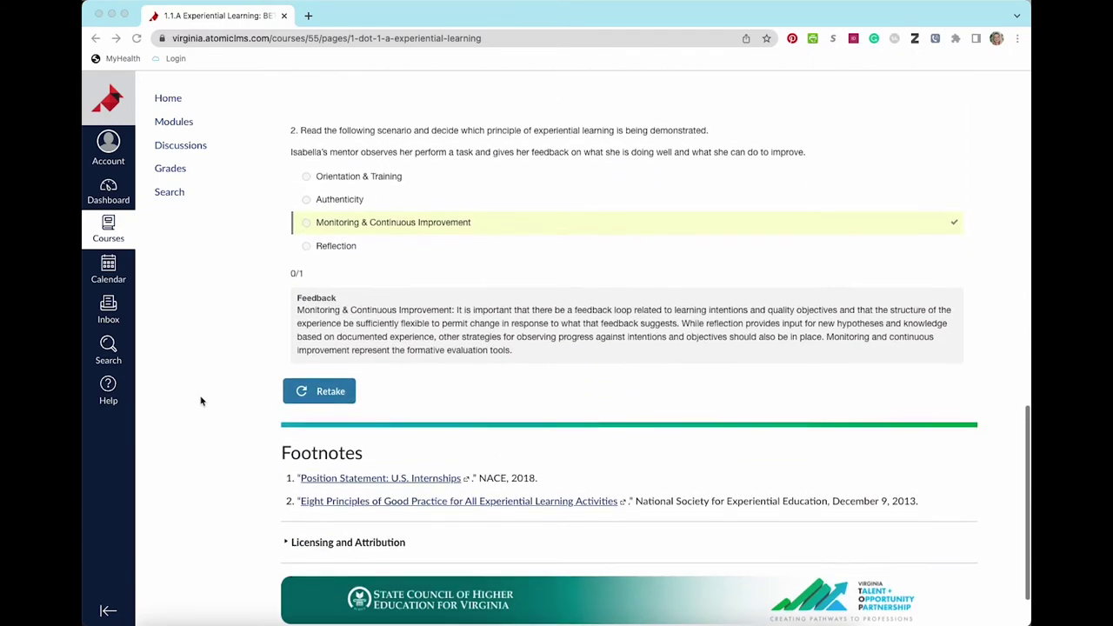
pyautogui.scroll(-2, 201, 401)
pyautogui.click(321, 598)
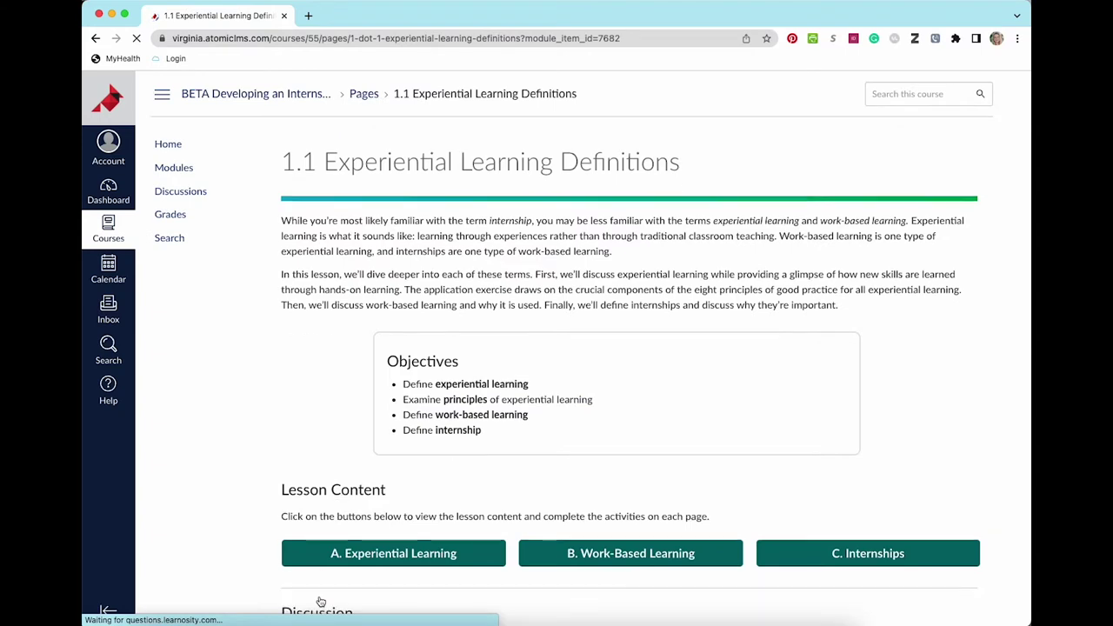
# Step: Preview the 1.1.B Work-Based Learning page down to its activity
pyautogui.scroll(-3, 634, 383)
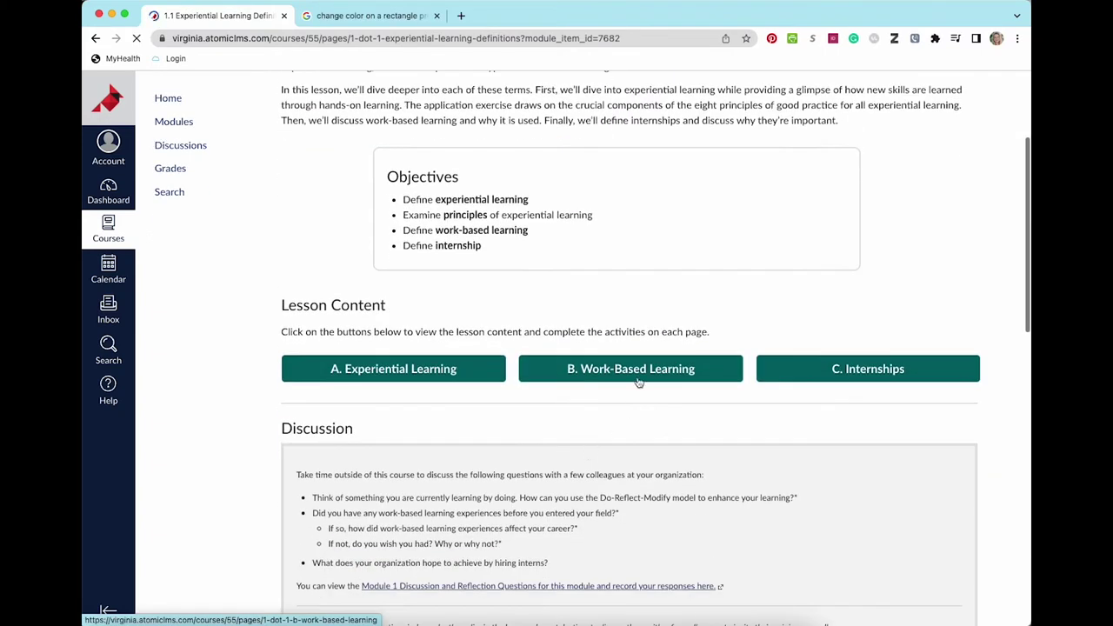
pyautogui.click(634, 377)
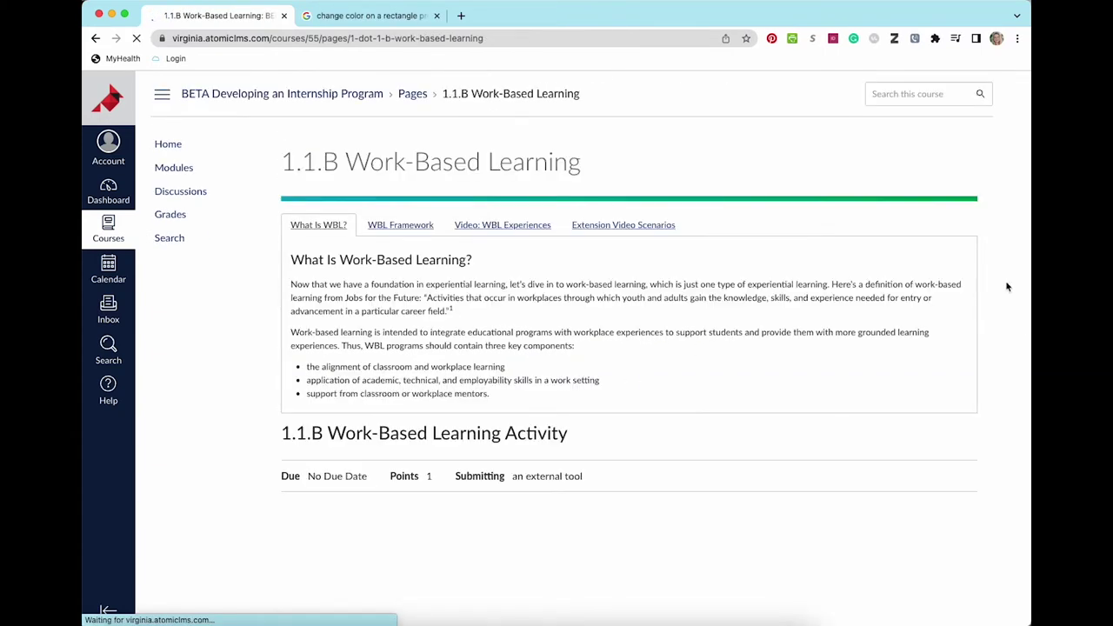
pyautogui.scroll(-5, 999, 286)
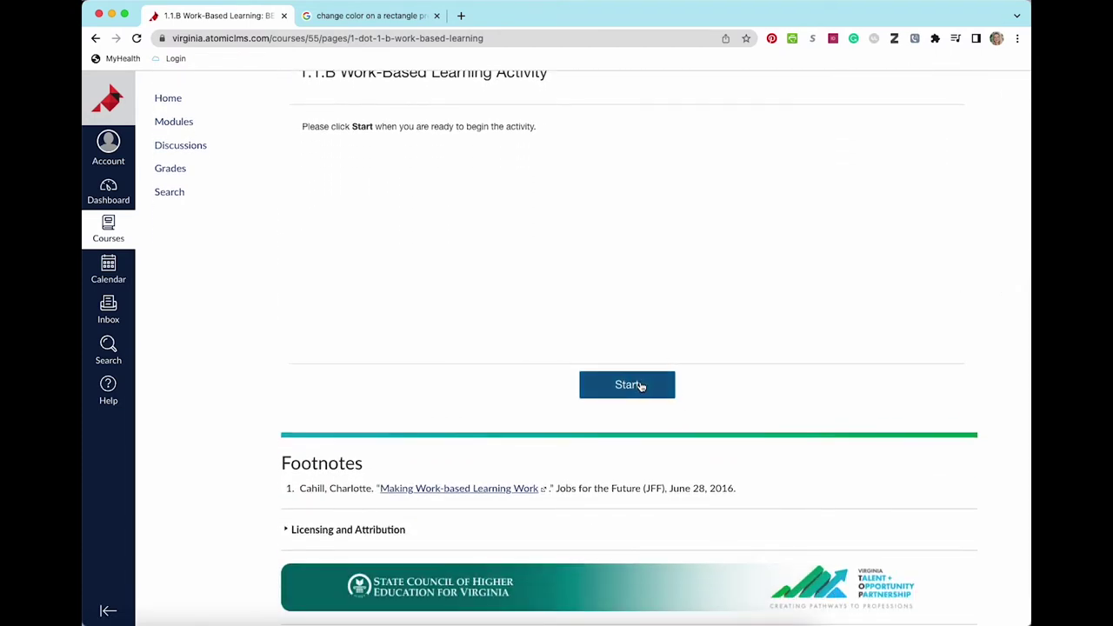
pyautogui.scroll(-2, 644, 385)
# Step: Return to the 1.1 lesson and scroll down to its Discussion questions
pyautogui.click(314, 595)
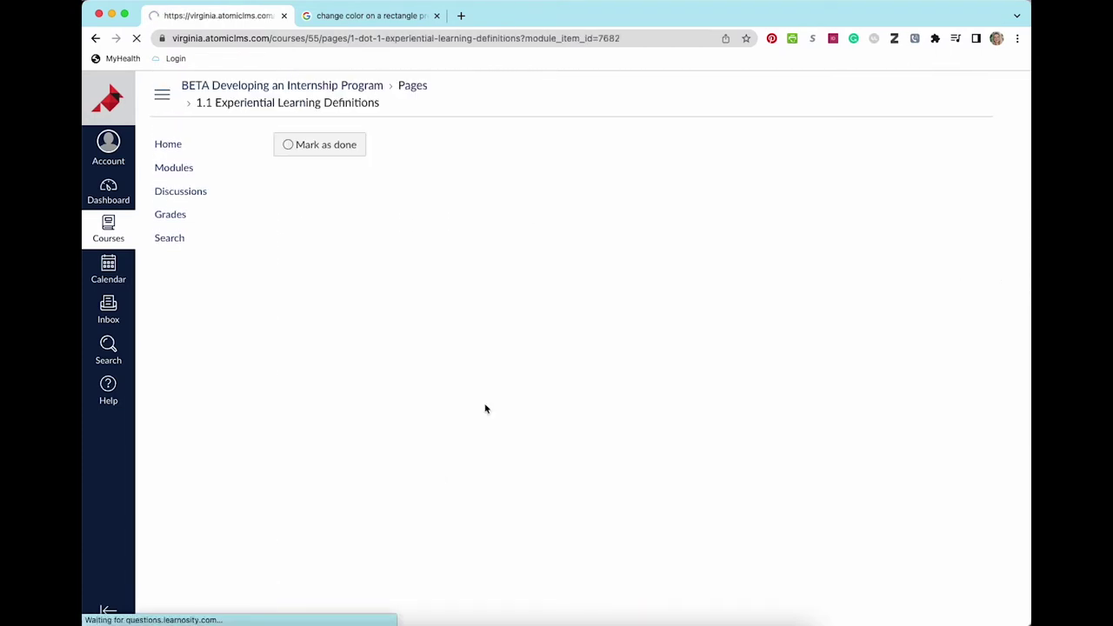
pyautogui.scroll(-4, 513, 366)
pyautogui.scroll(-3, 525, 330)
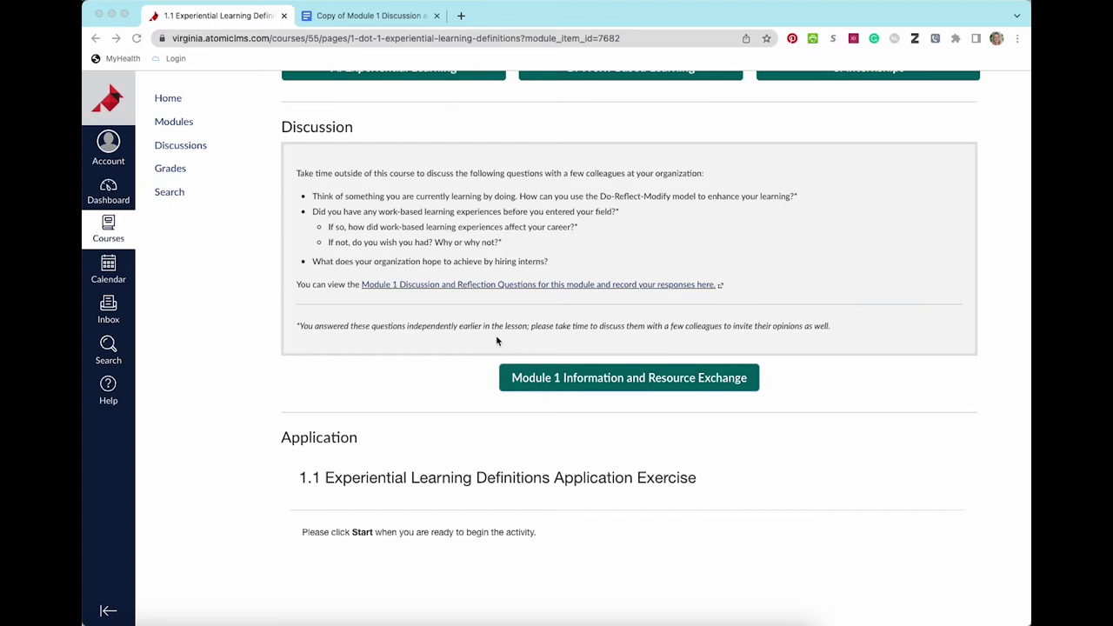
pyautogui.click(517, 284)
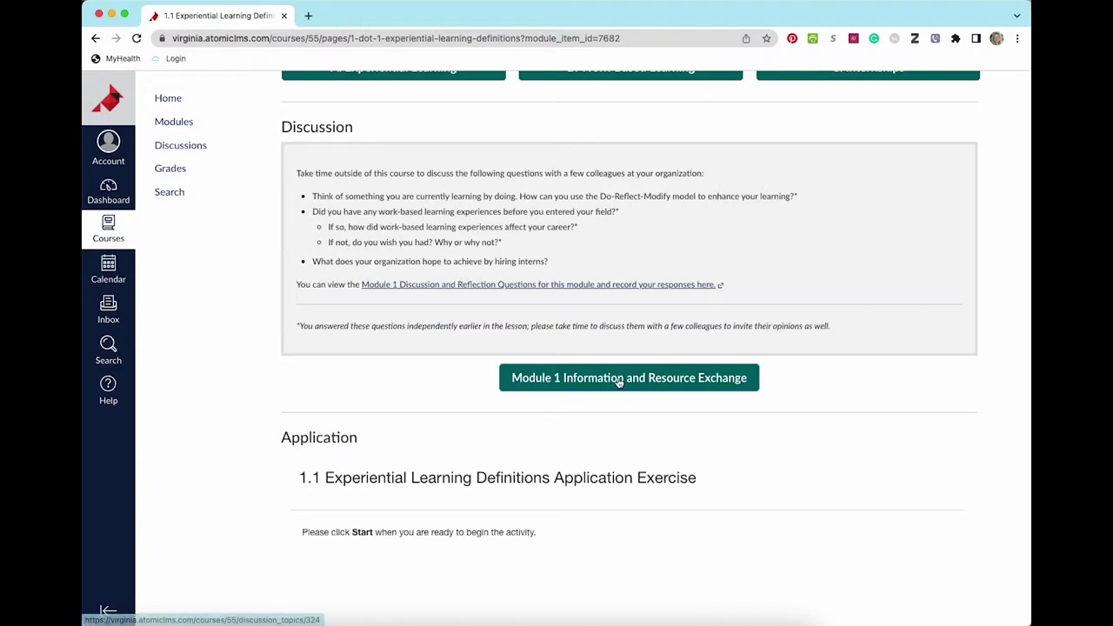
pyautogui.click(619, 380)
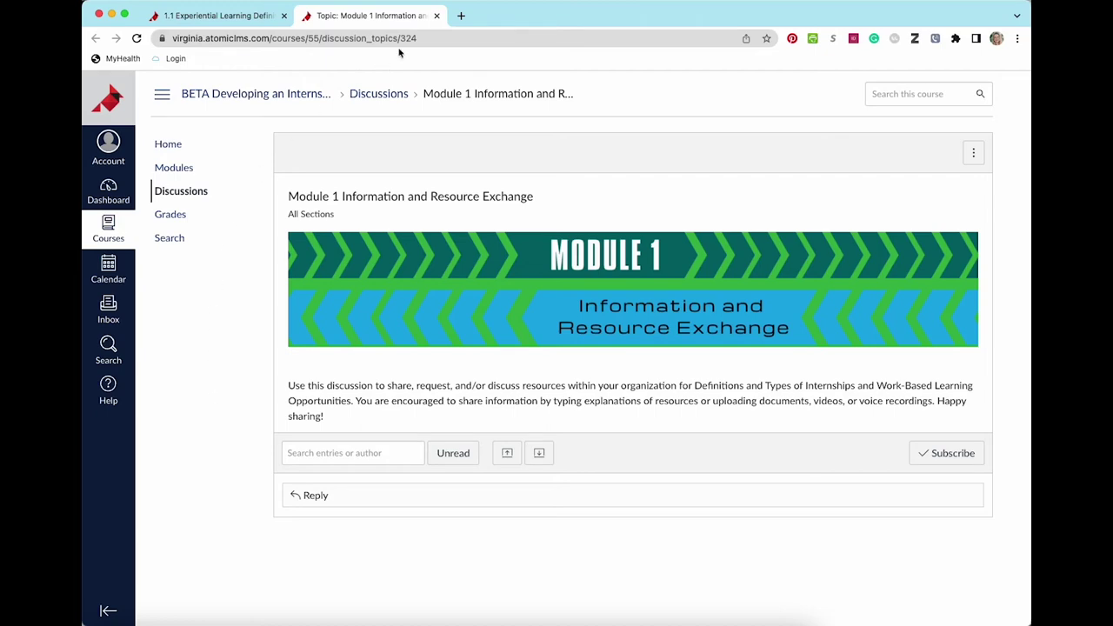
pyautogui.click(437, 16)
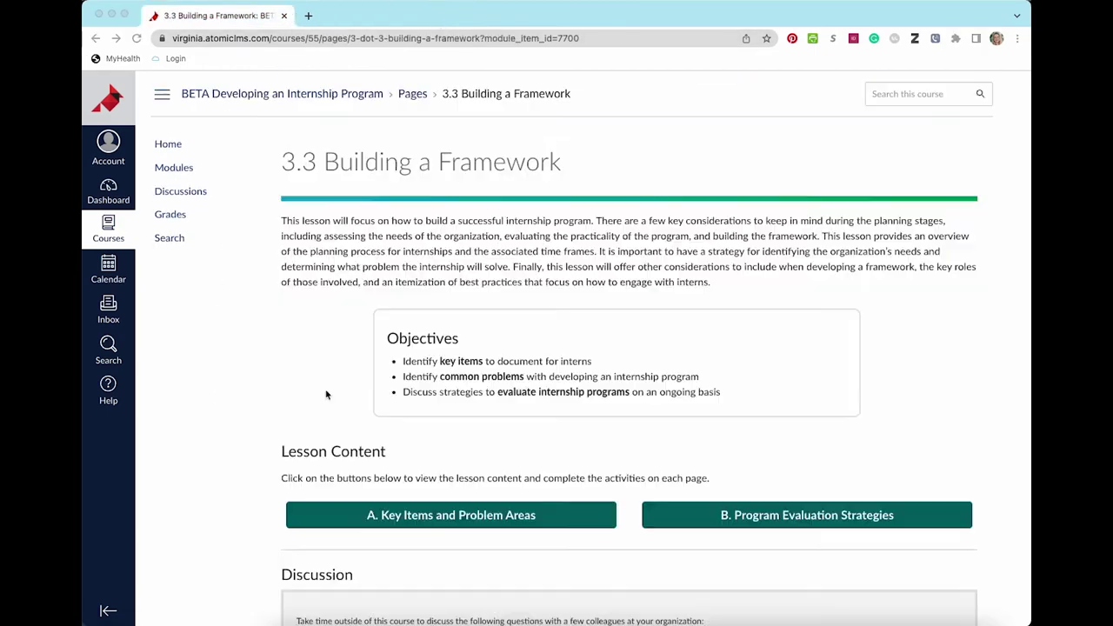
# Step: Start the Building a Framework application exercise
pyautogui.scroll(-4, 326, 395)
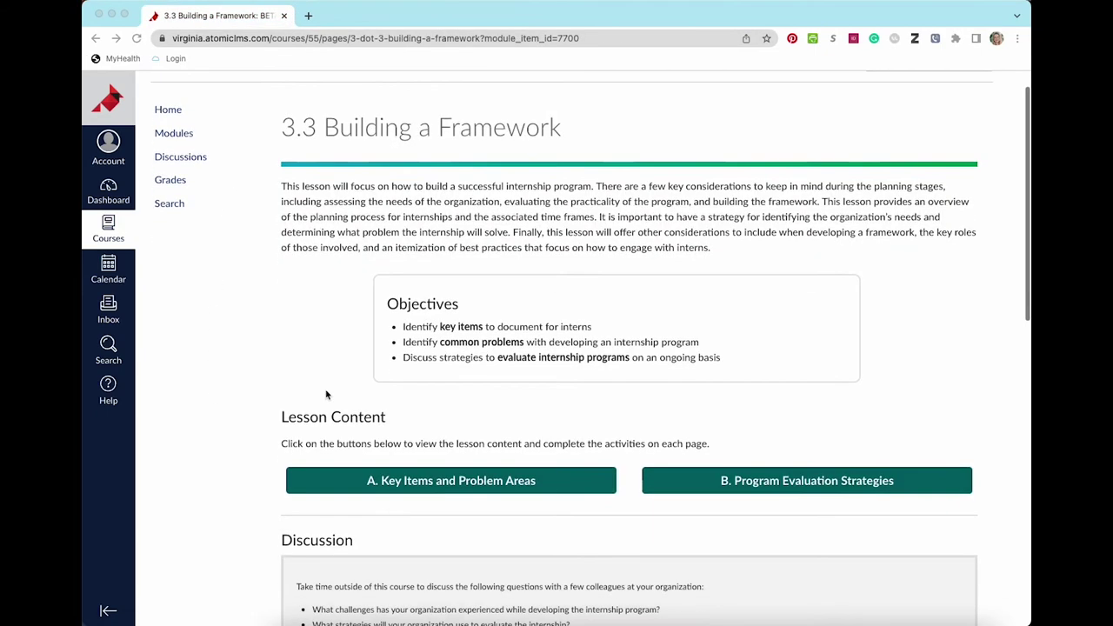
pyautogui.scroll(-10, 331, 424)
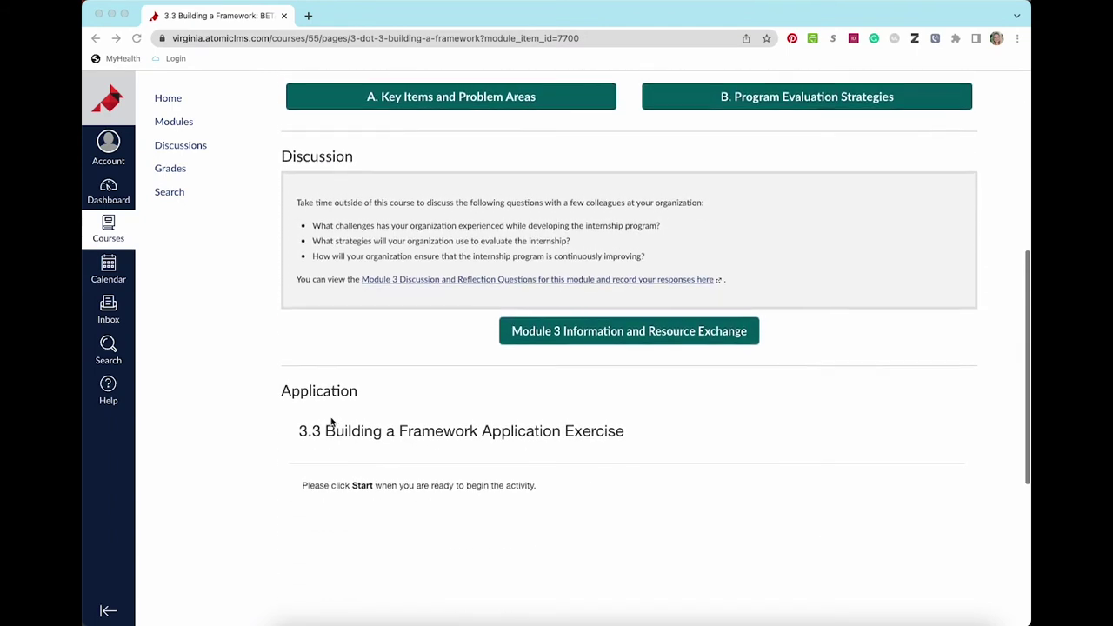
pyautogui.scroll(-3, 332, 431)
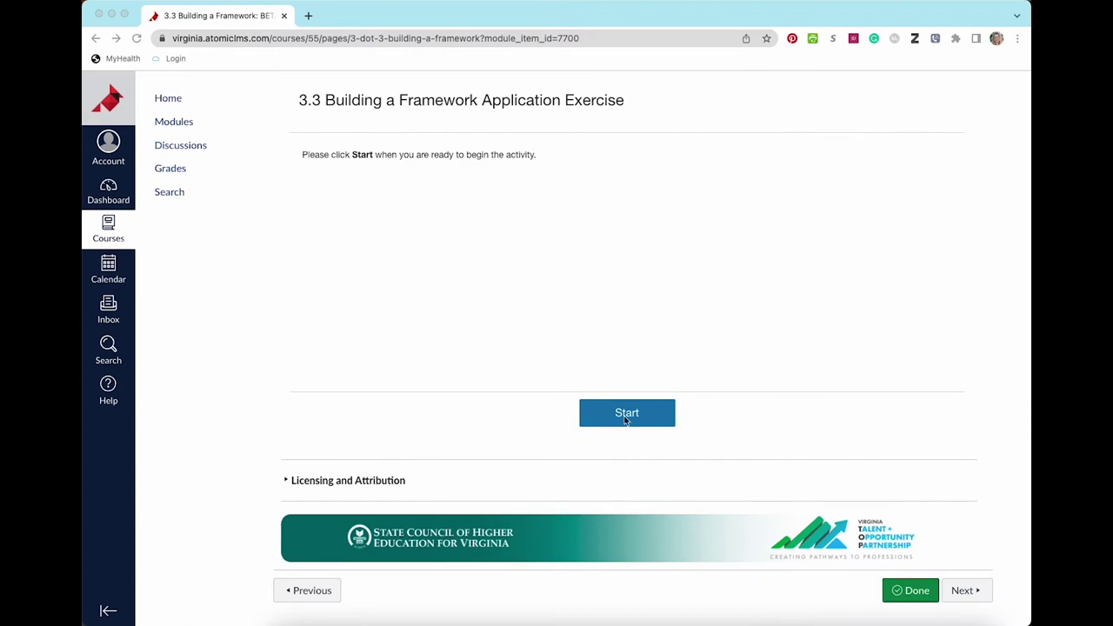
pyautogui.click(623, 420)
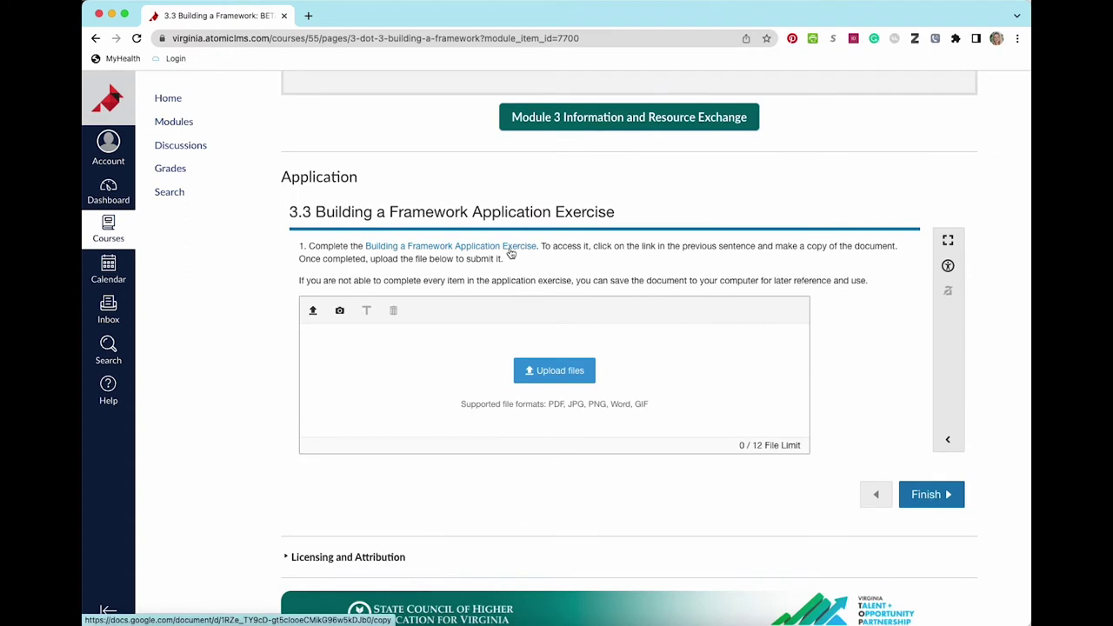
# Step: Download the exercise document as a PDF Document (.pdf)
pyautogui.click(512, 250)
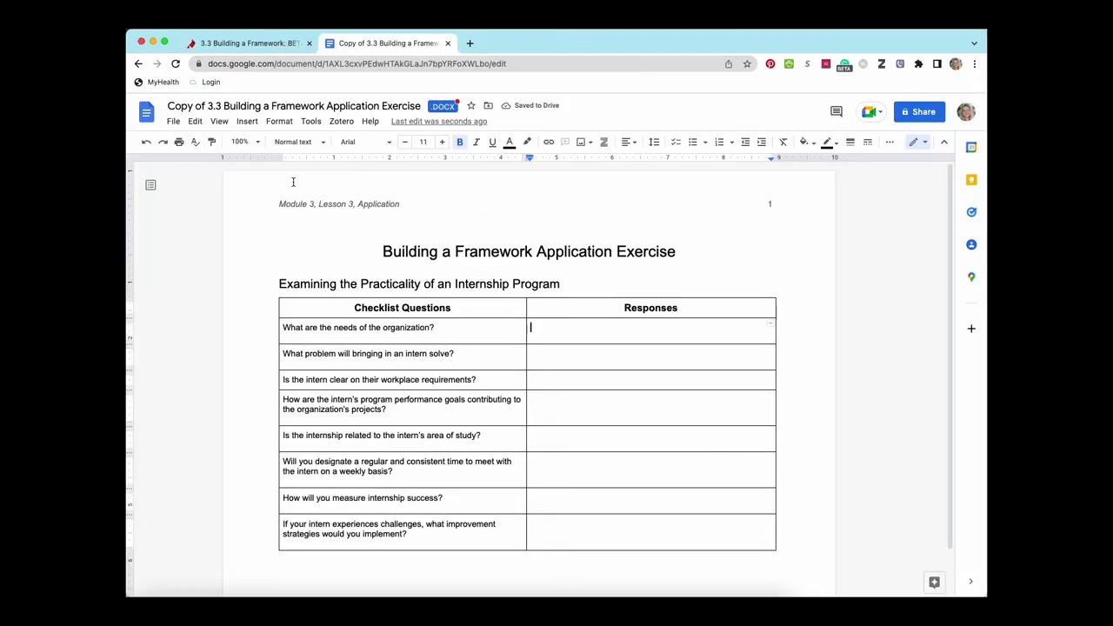
pyautogui.click(175, 124)
pyautogui.moveTo(241, 265)
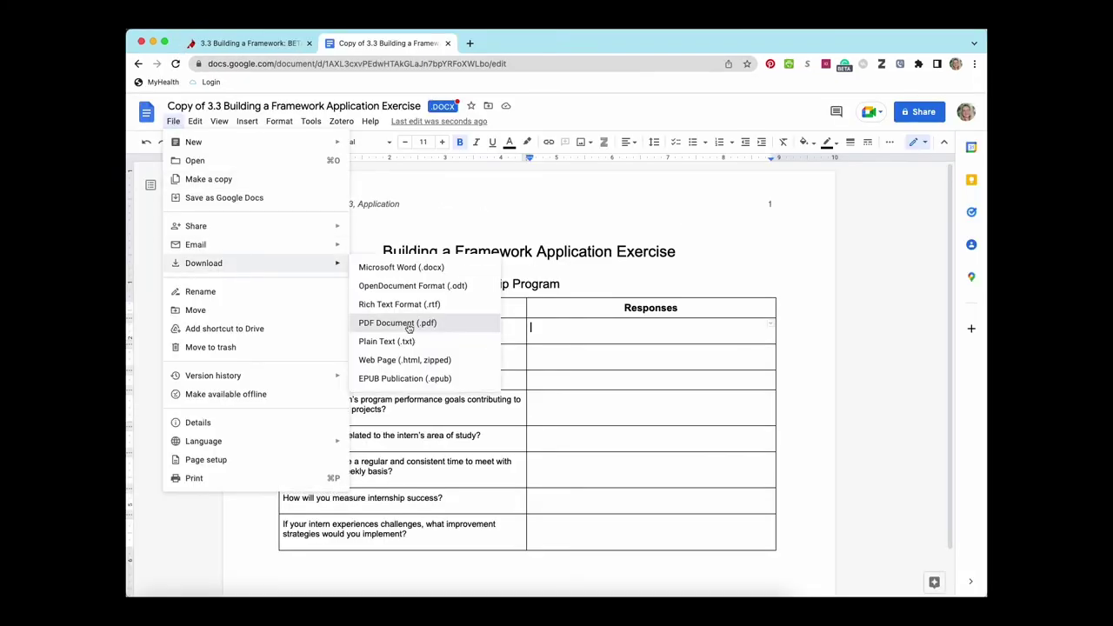
pyautogui.click(409, 323)
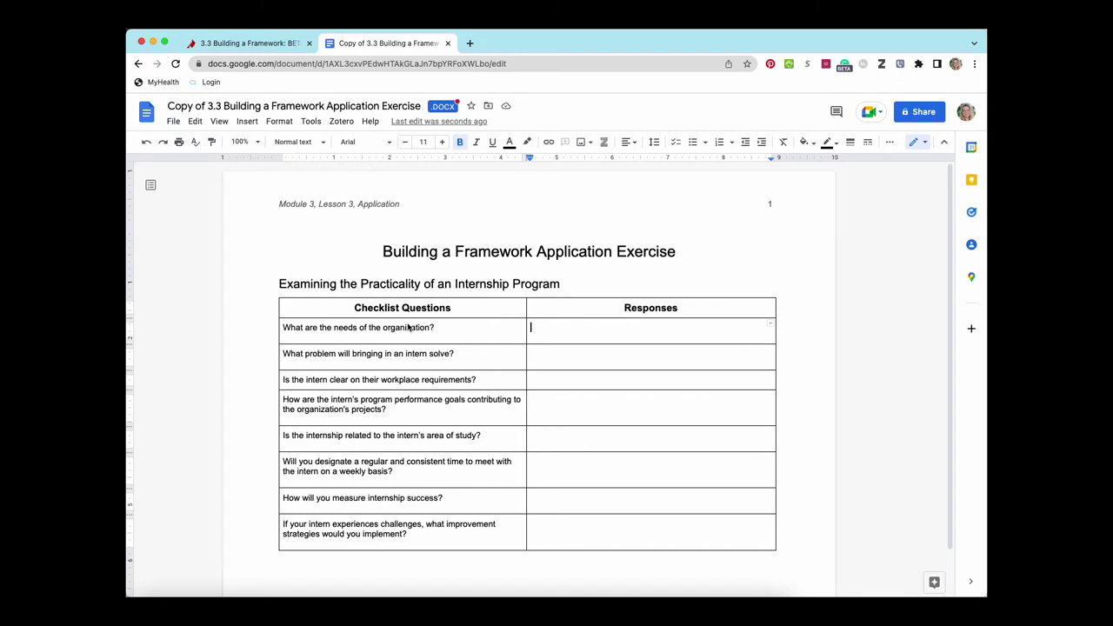
pyautogui.click(228, 44)
# Step: Upload the downloaded exercise PDF from Downloads to the 3.3 Building a Framework exercise
pyautogui.click(590, 363)
pyautogui.click(508, 259)
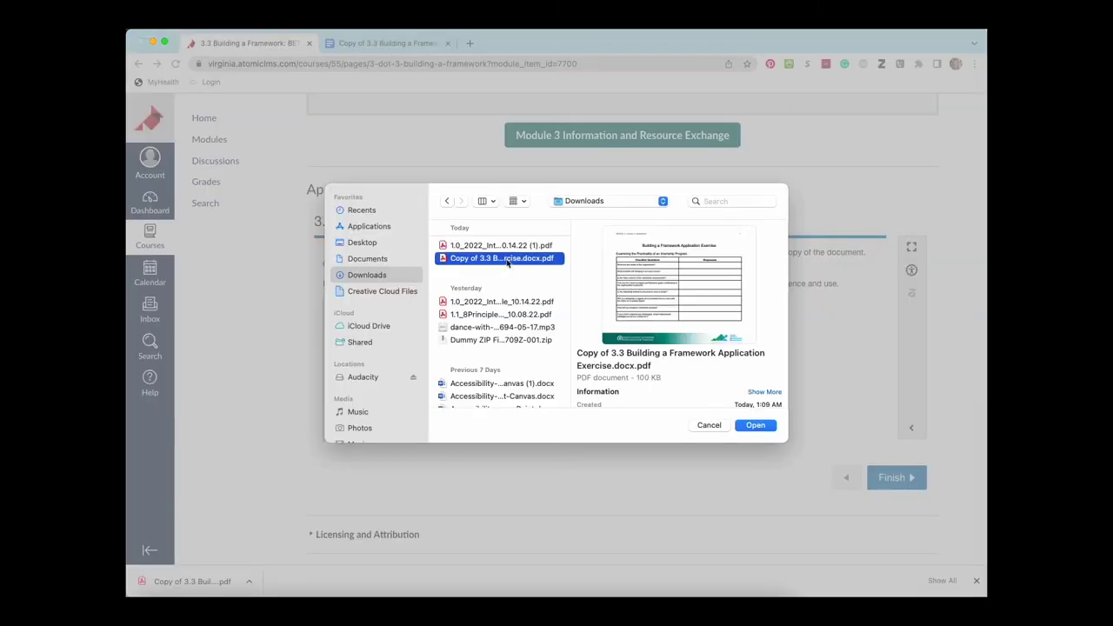
pyautogui.click(775, 427)
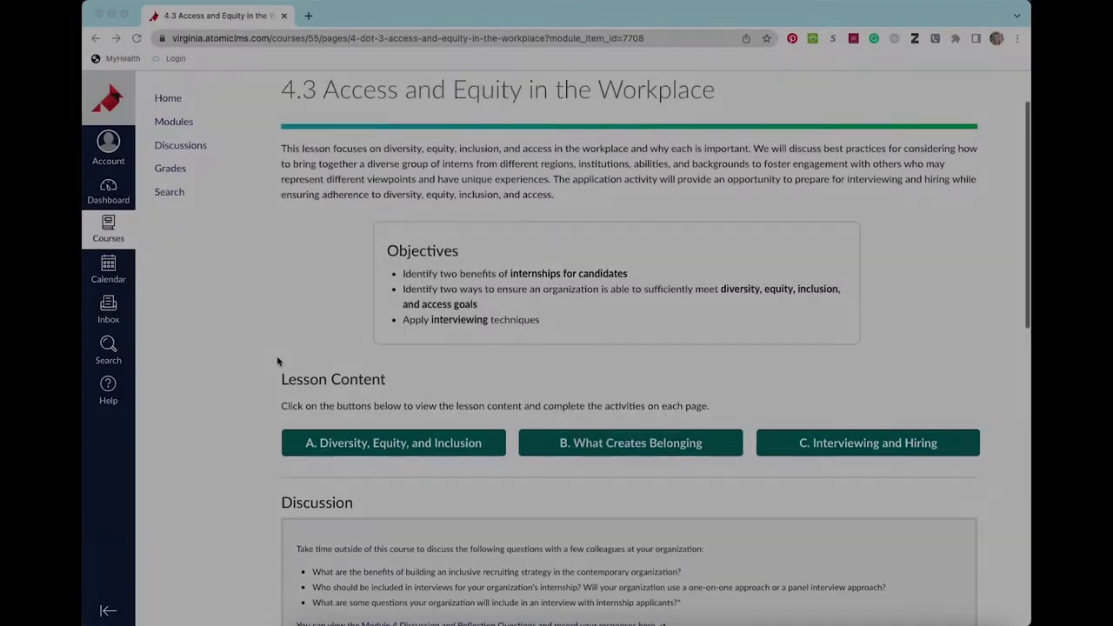
# Step: Start the 4.3 Access and Equity application exercise and open its Google Docs copy page
pyautogui.scroll(-5, 279, 362)
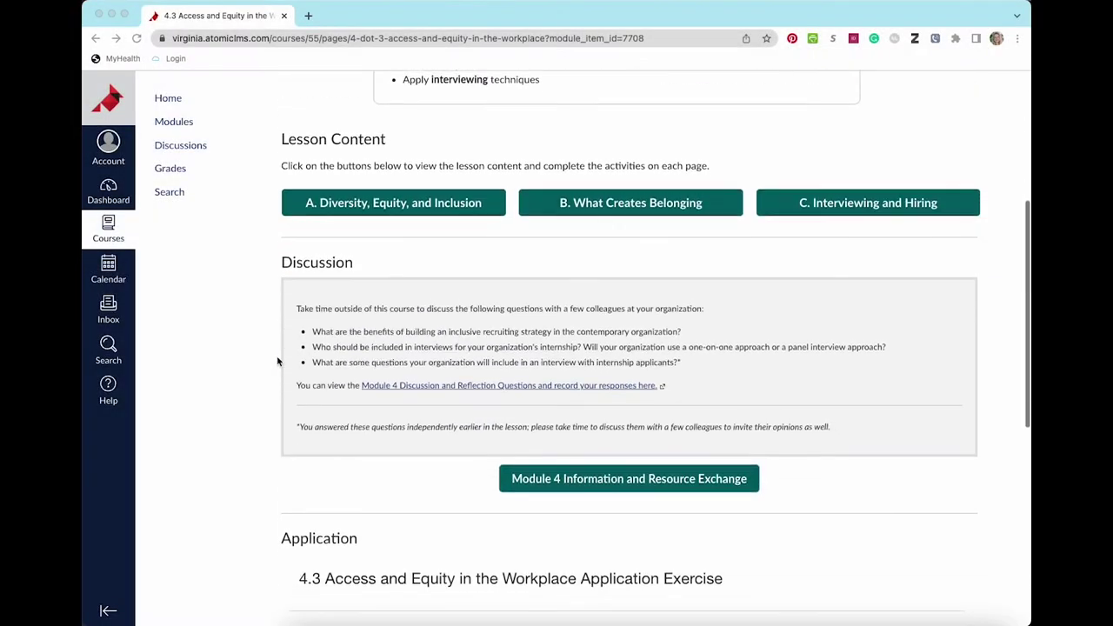
pyautogui.scroll(-8, 278, 362)
pyautogui.scroll(-1, 279, 362)
pyautogui.click(634, 475)
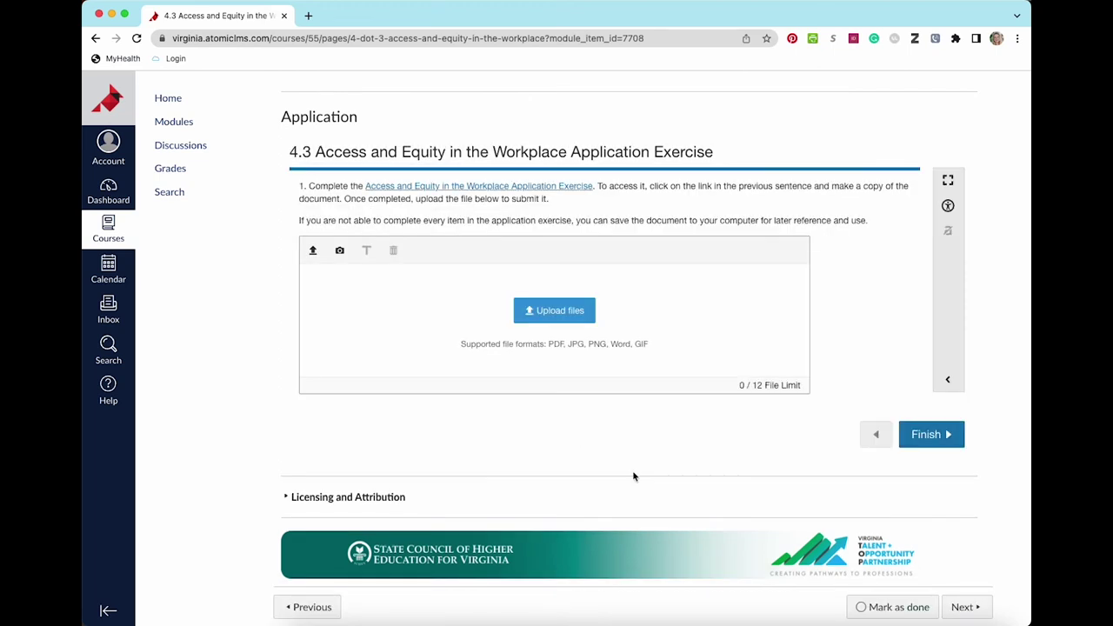
pyautogui.click(549, 186)
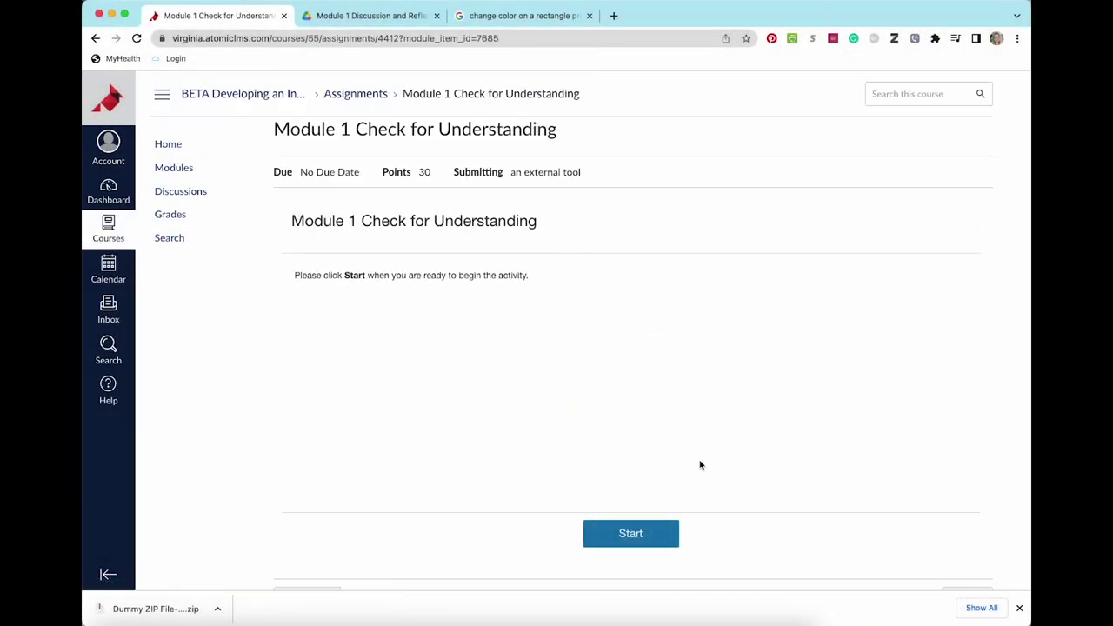
# Step: Start the quiz and, on question 2, match the skills-application, Alignment and mentor support cards to their scenarios
pyautogui.click(623, 544)
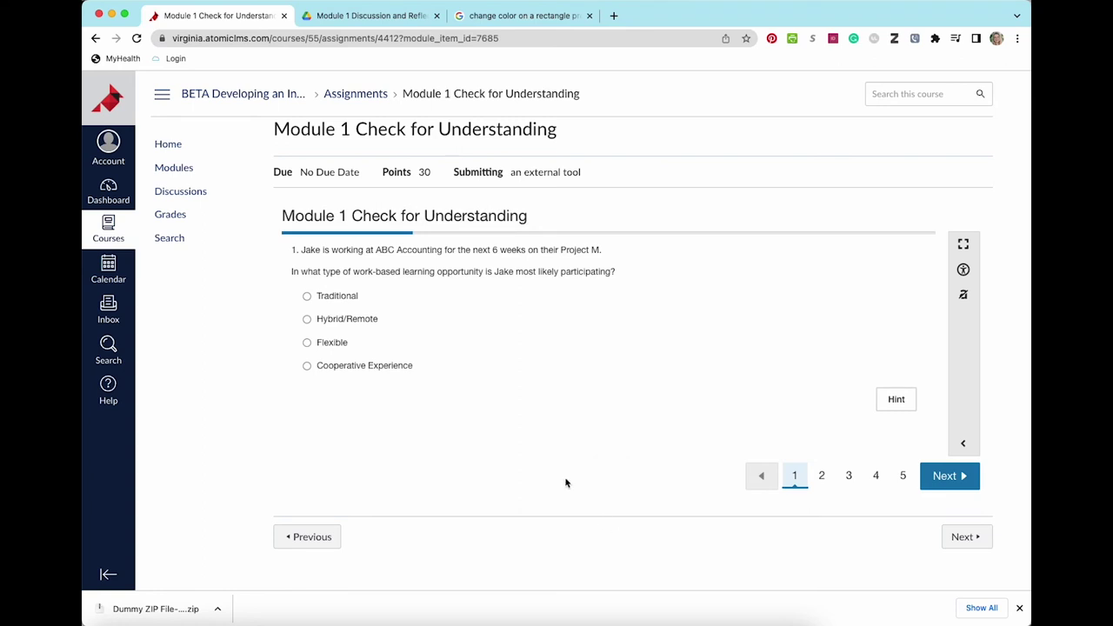
pyautogui.click(826, 485)
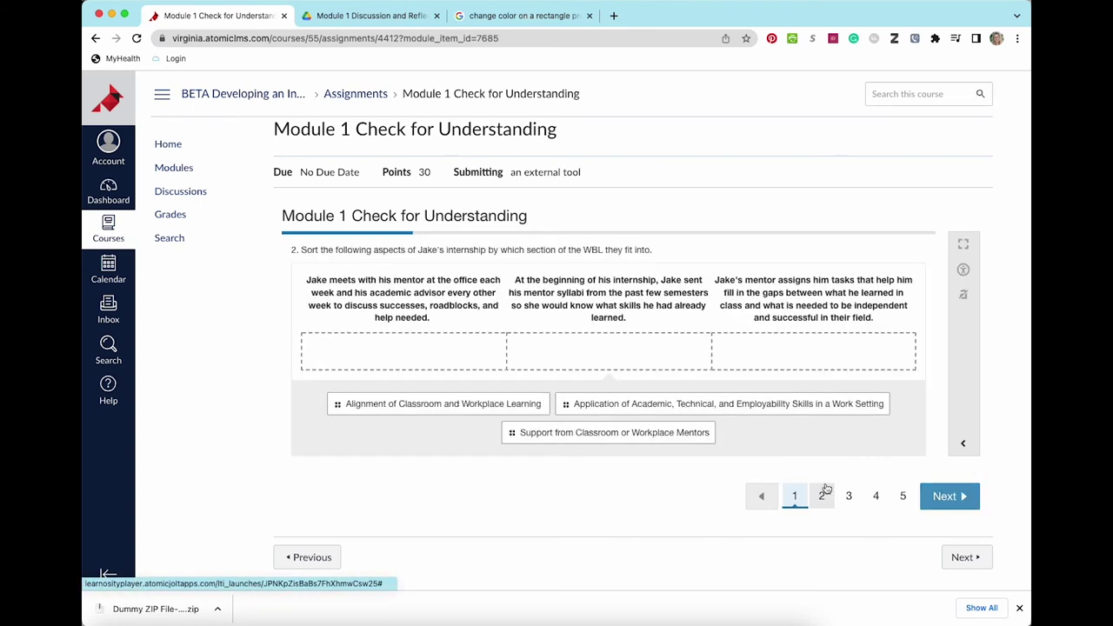
pyautogui.moveTo(563, 404); pyautogui.dragTo(574, 359)
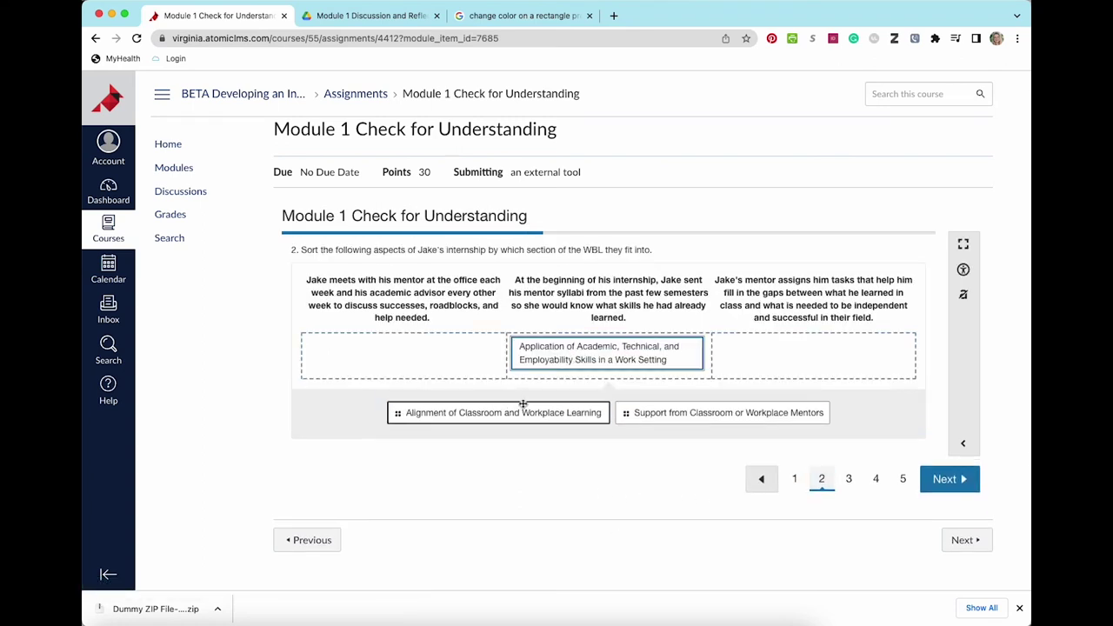
pyautogui.moveTo(520, 403); pyautogui.dragTo(426, 357)
pyautogui.moveTo(694, 404); pyautogui.dragTo(572, 410)
pyautogui.moveTo(572, 410); pyautogui.dragTo(755, 377)
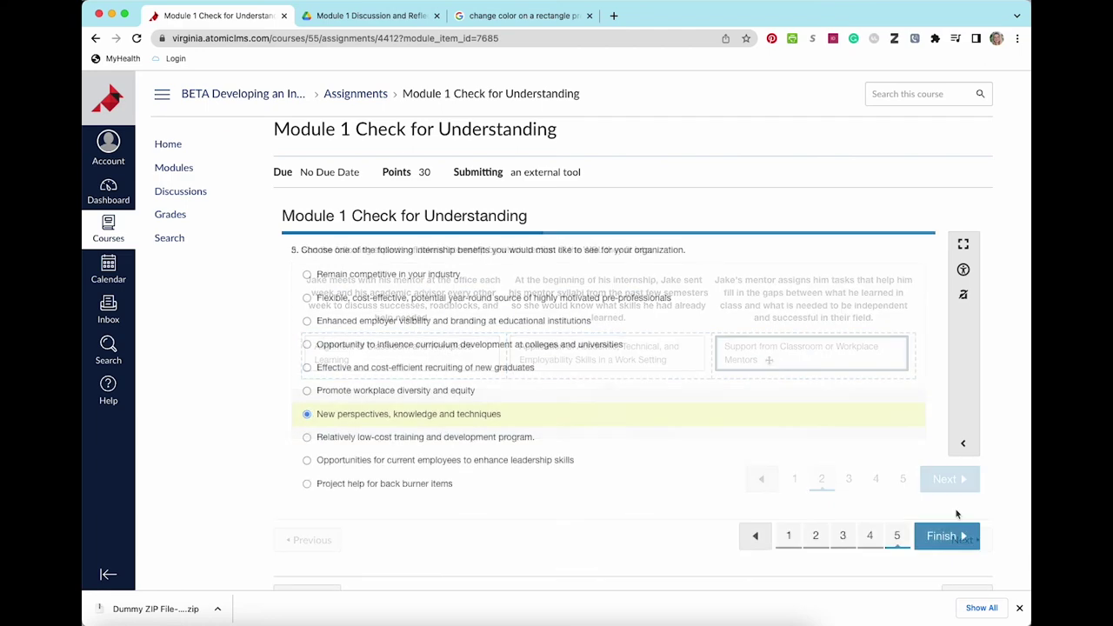
# Step: Submit the quiz, scoring 48.15%, and review the submitted answers
pyautogui.click(948, 536)
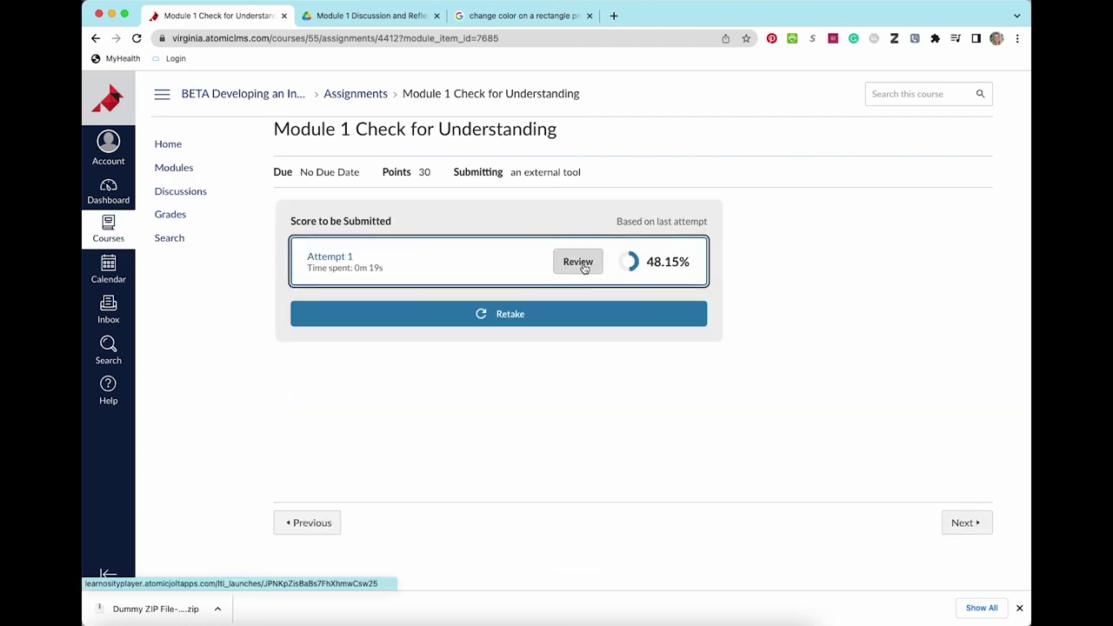
pyautogui.click(578, 262)
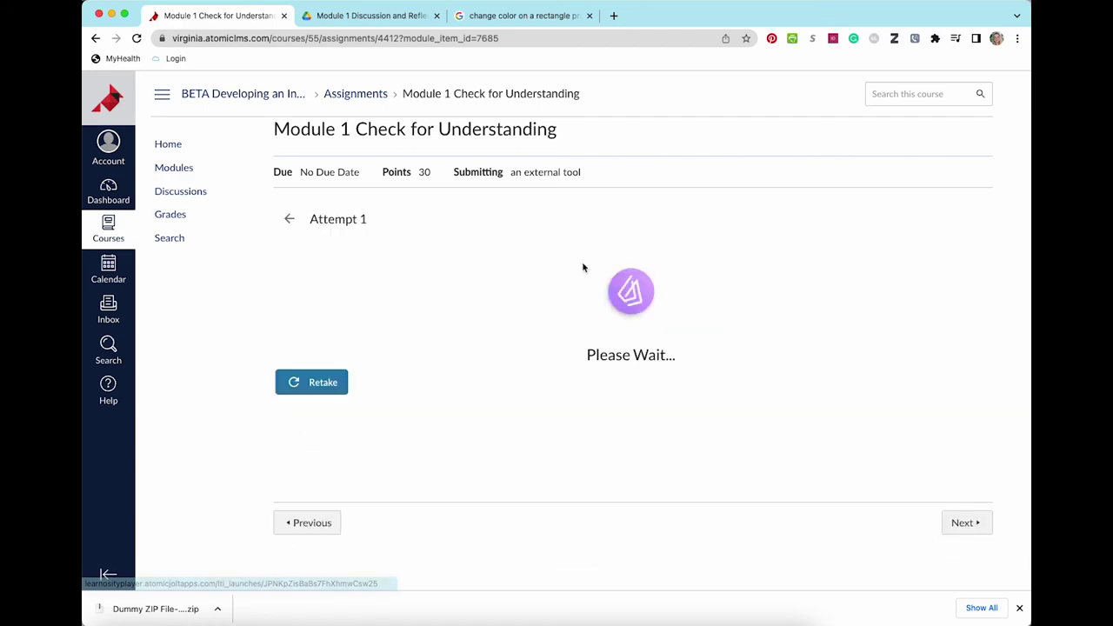
pyautogui.scroll(-5, 584, 268)
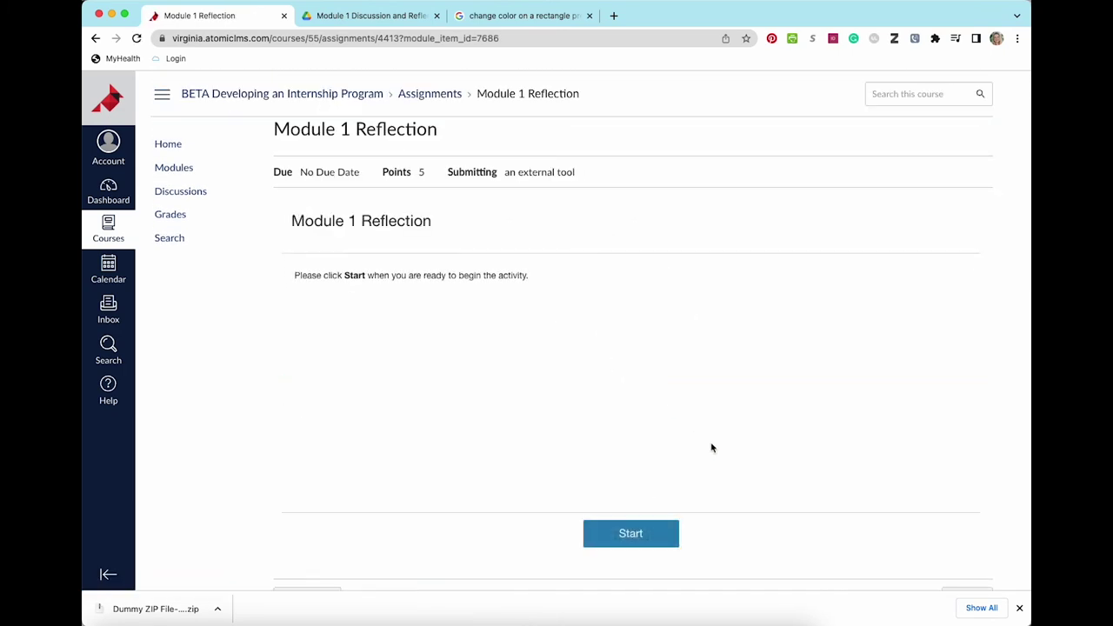
# Step: Submit both questions of the Module 1 Reflection as Attempt 1 (0%), then continue to End of Module 1
pyautogui.click(634, 532)
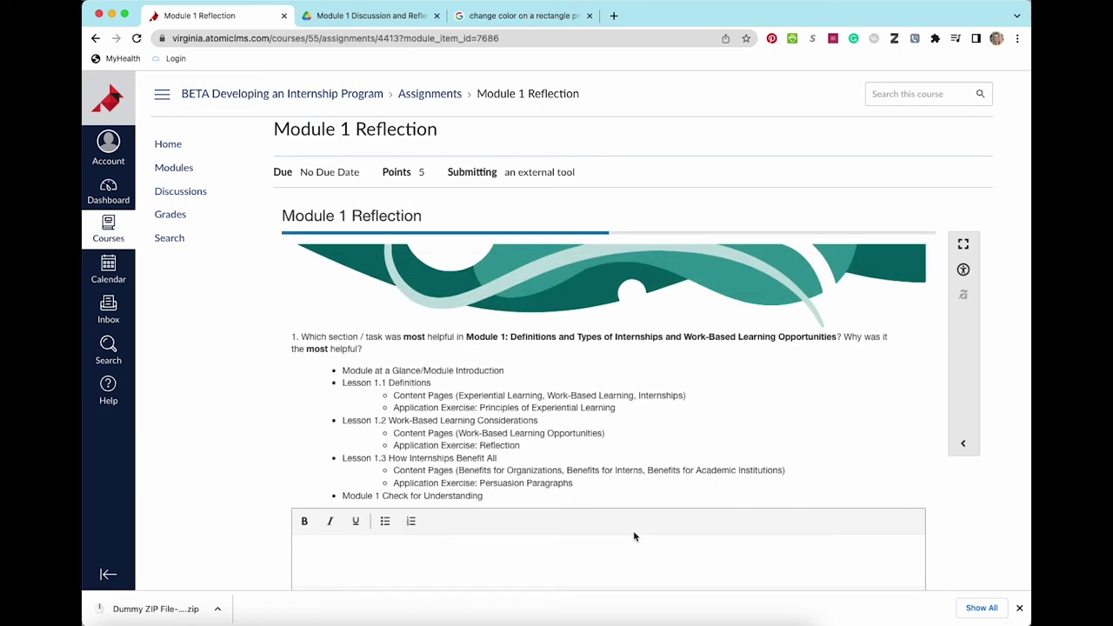
pyautogui.scroll(-3, 958, 483)
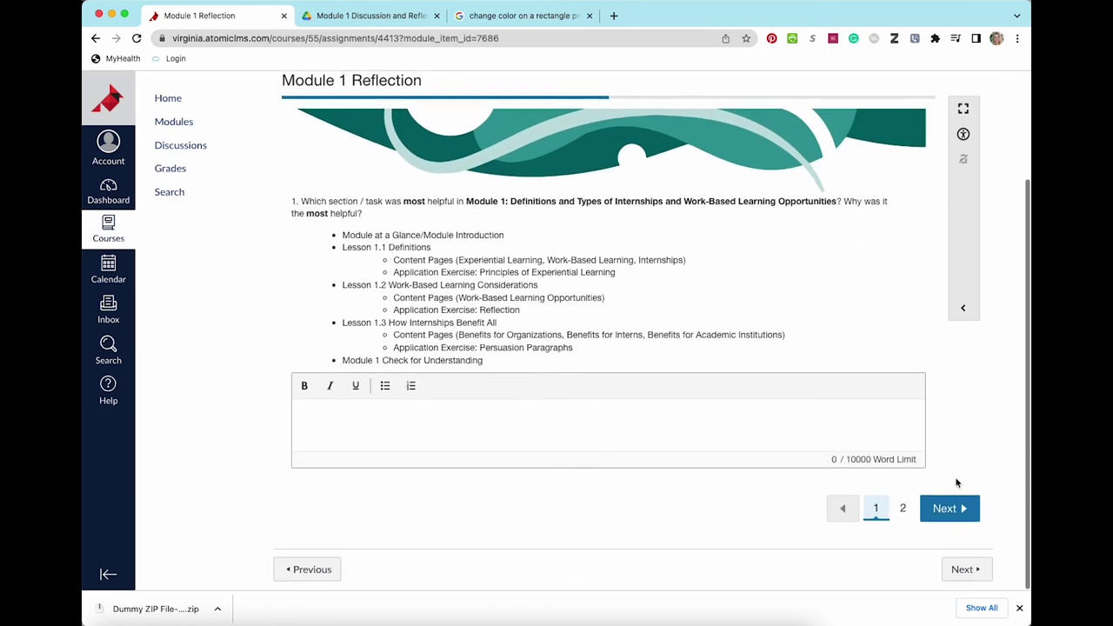
pyautogui.click(960, 507)
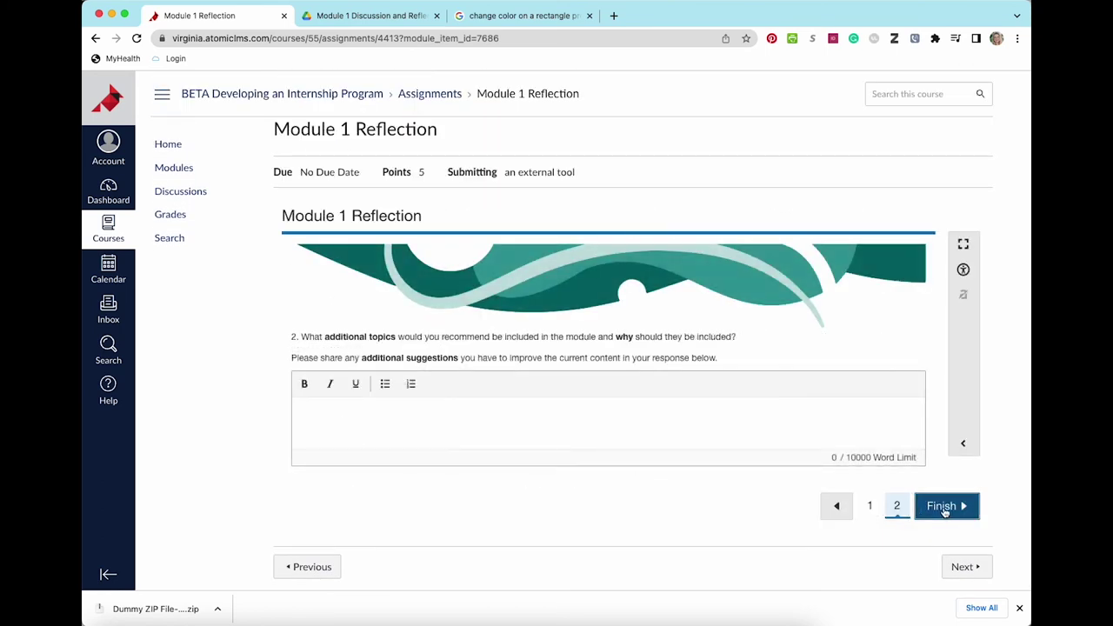
pyautogui.click(945, 508)
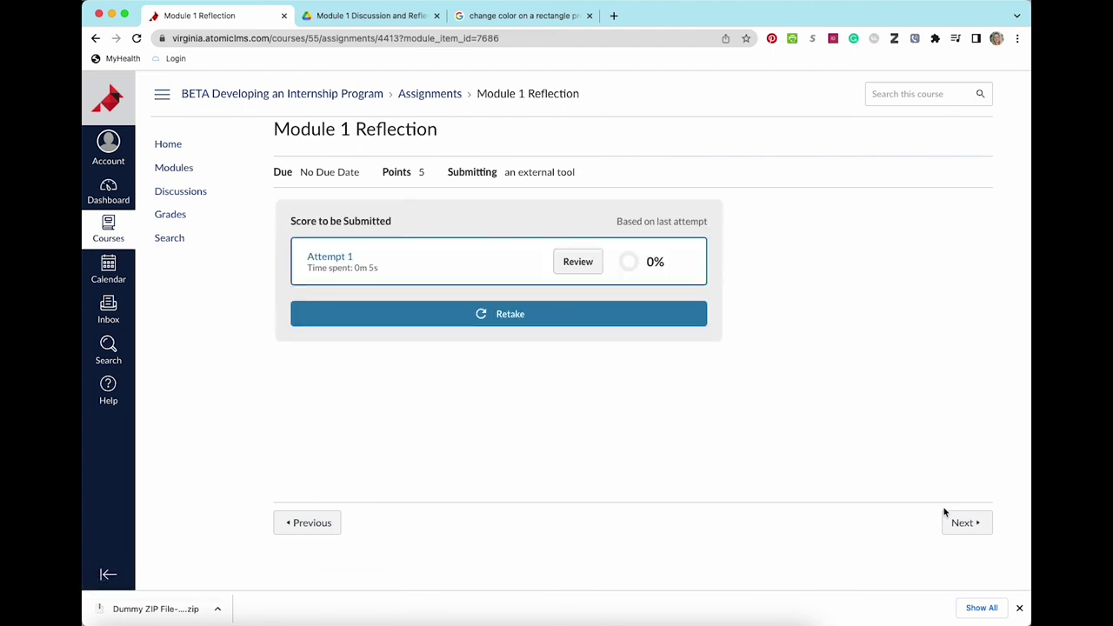
pyautogui.click(967, 526)
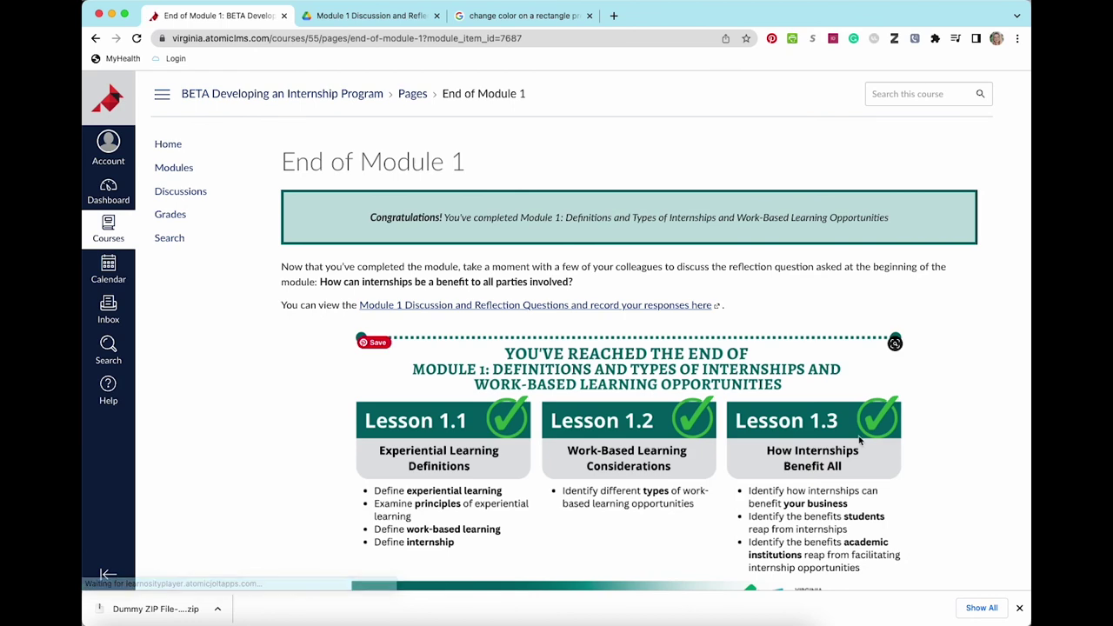
# Step: Read through the End of Module 1 page, then continue to Module 2 at a Glance: Successful Internship Characteristics
pyautogui.scroll(-3, 896, 404)
pyautogui.scroll(-4, 895, 403)
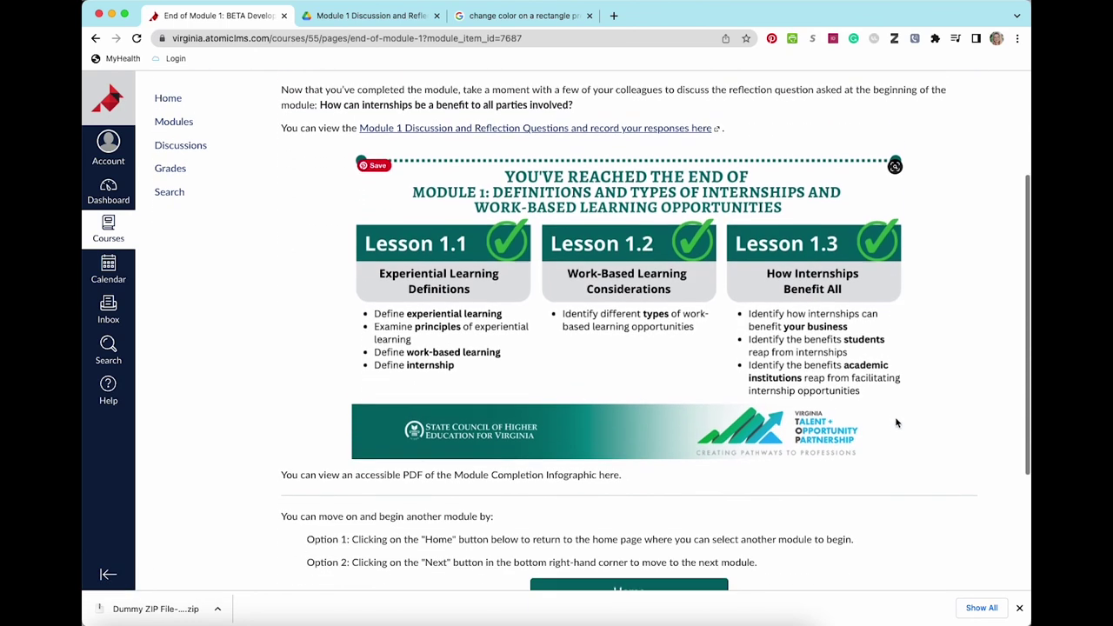
pyautogui.scroll(-2, 897, 423)
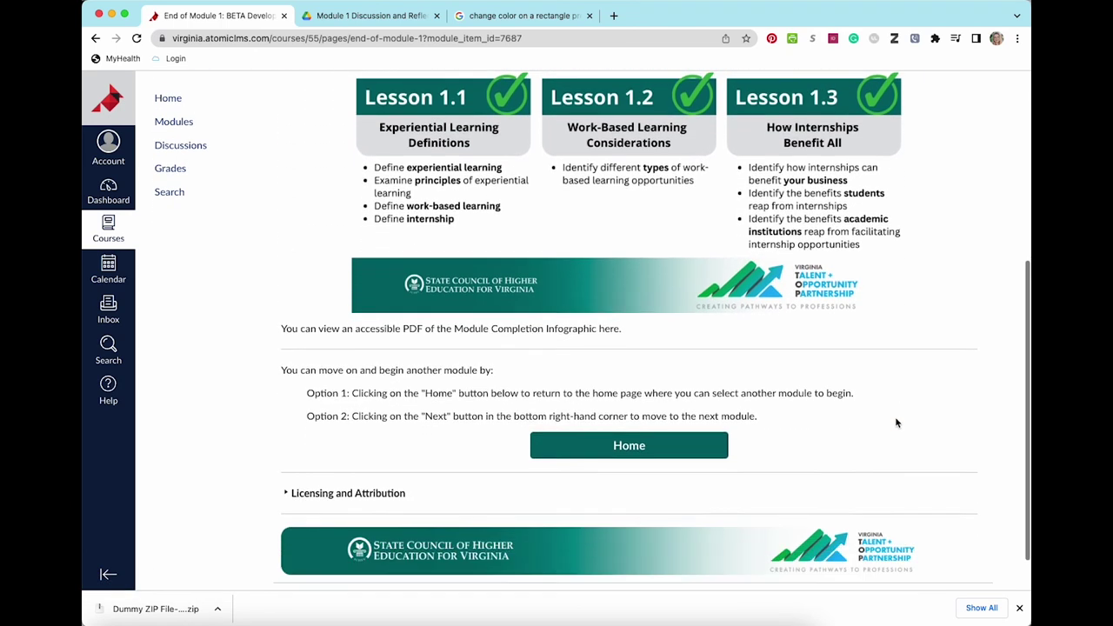
pyautogui.scroll(8, 827, 421)
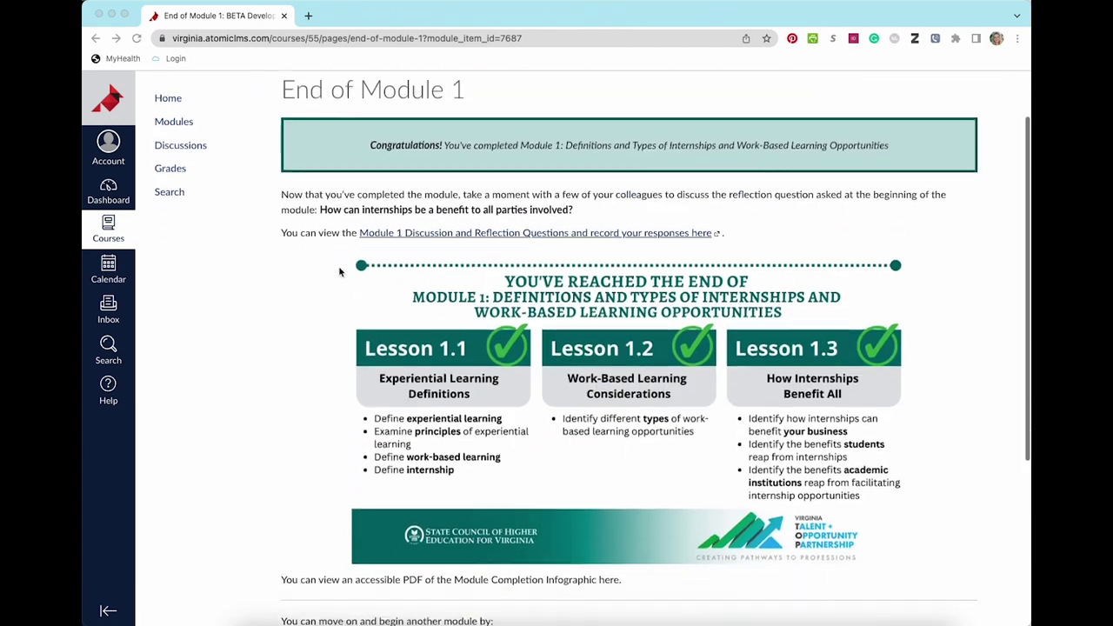
pyautogui.scroll(-8, 340, 269)
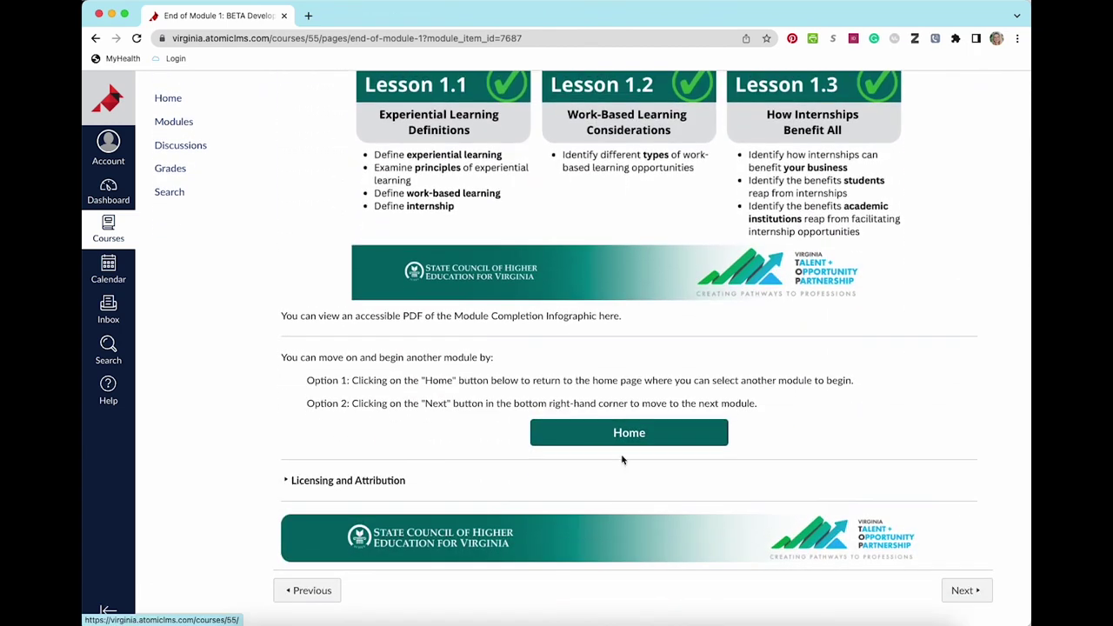
pyautogui.click(964, 594)
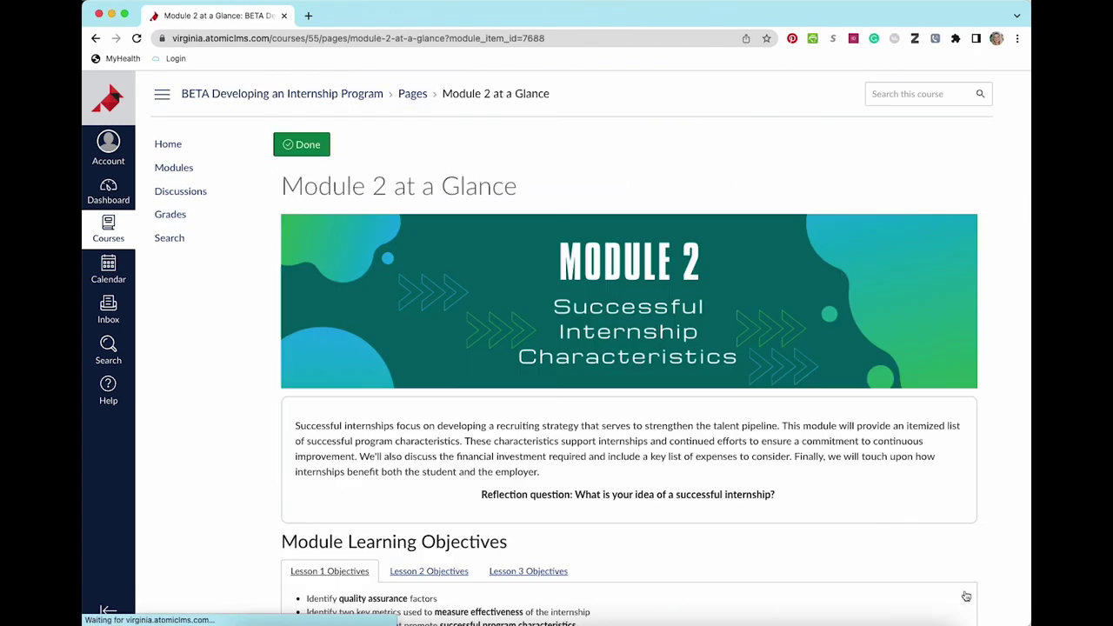